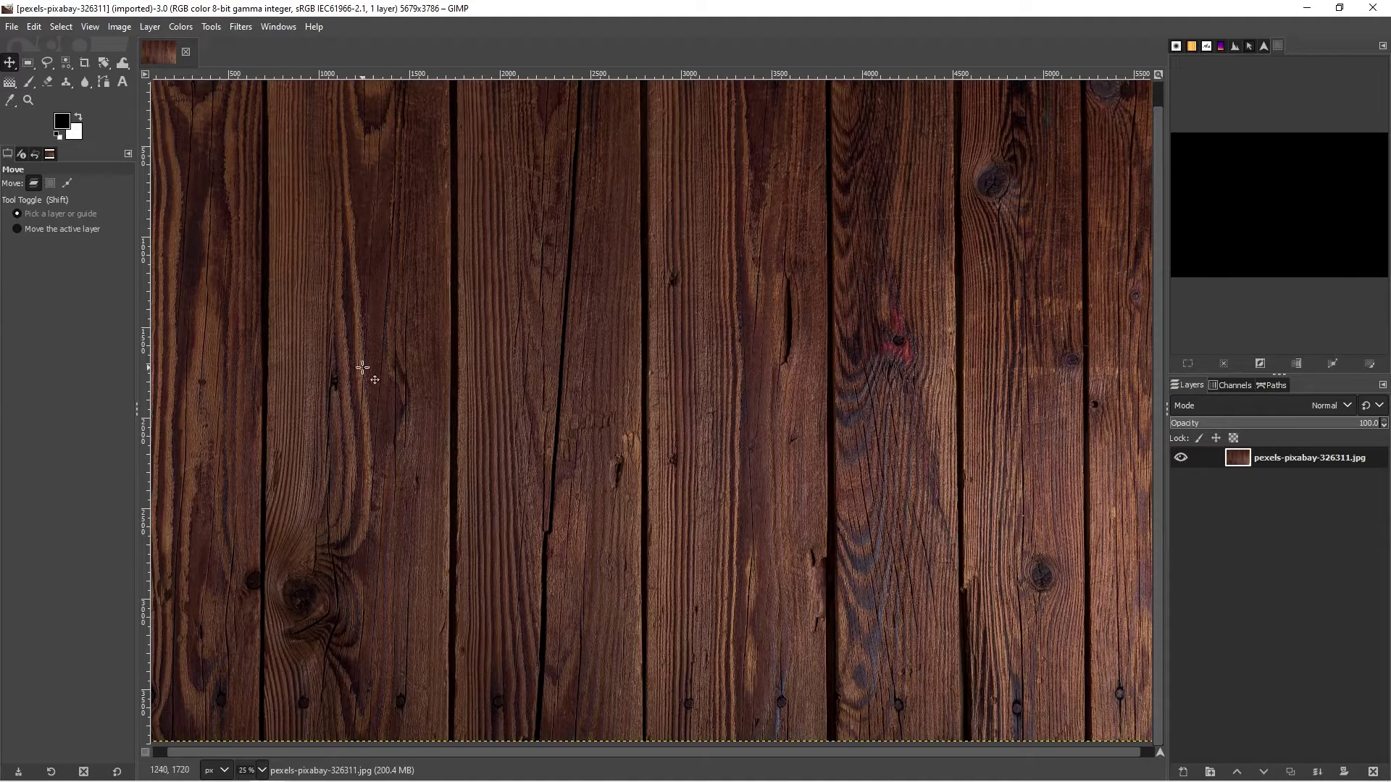
- Draw a wide text box across the middle planks and choose the Lucida Sans Typewriter font
left_click(123, 82)
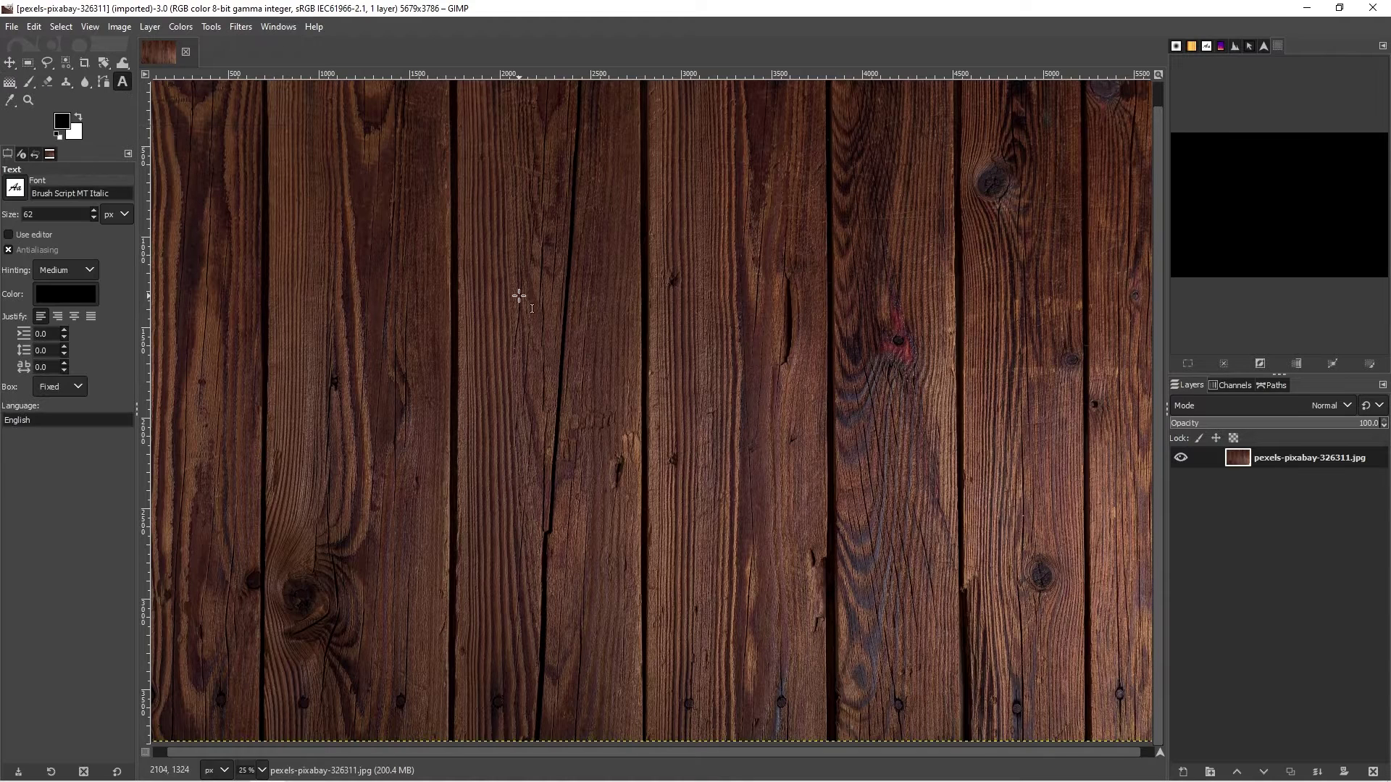
left_click_drag(389, 269, 972, 536)
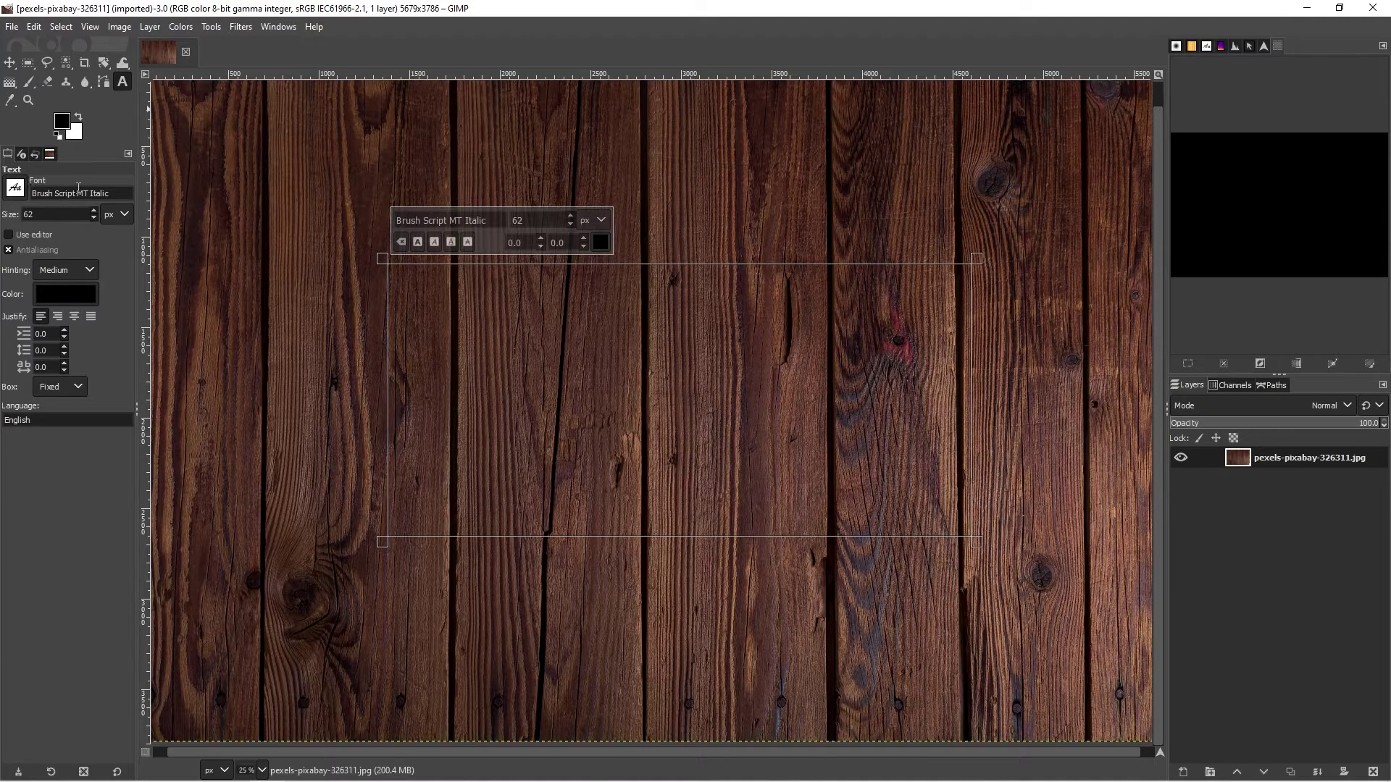
left_click(25, 188)
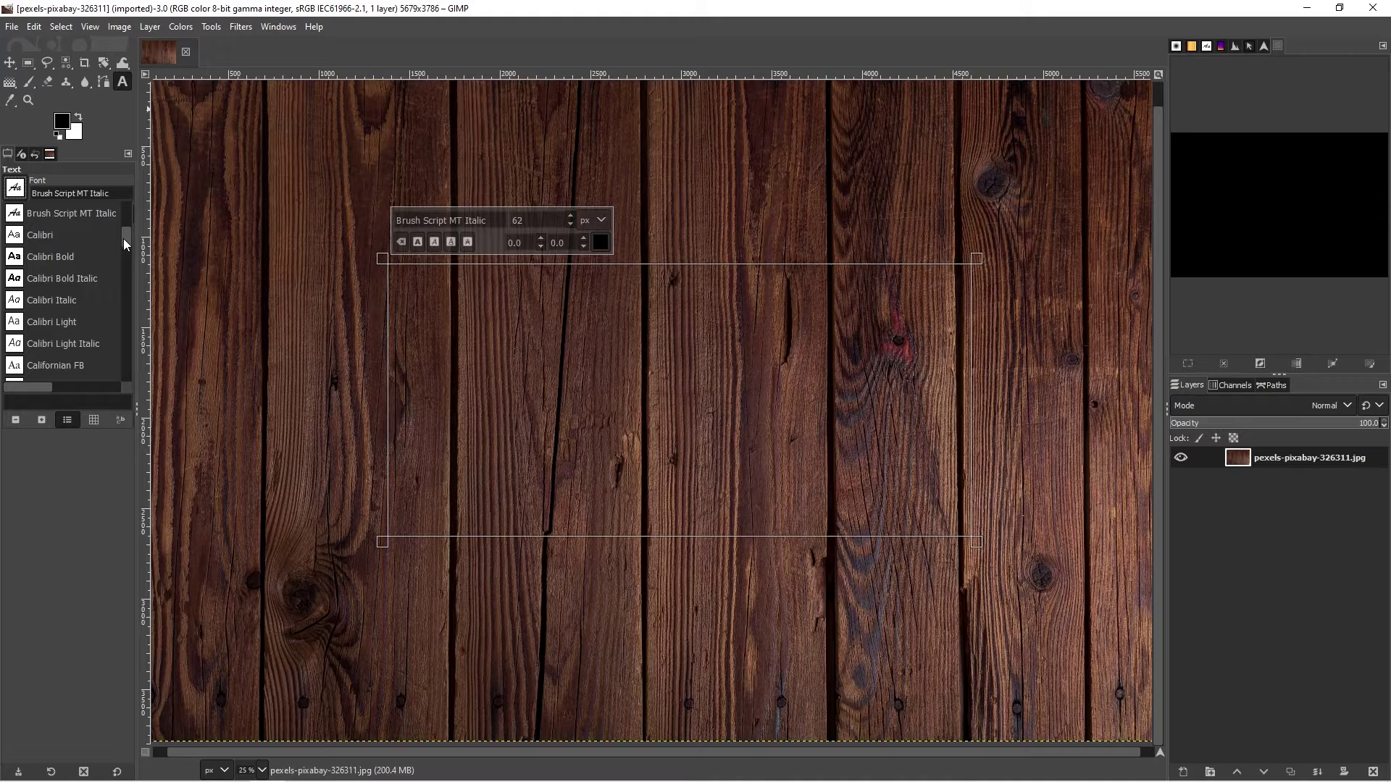
scroll(123, 237, "up", 10)
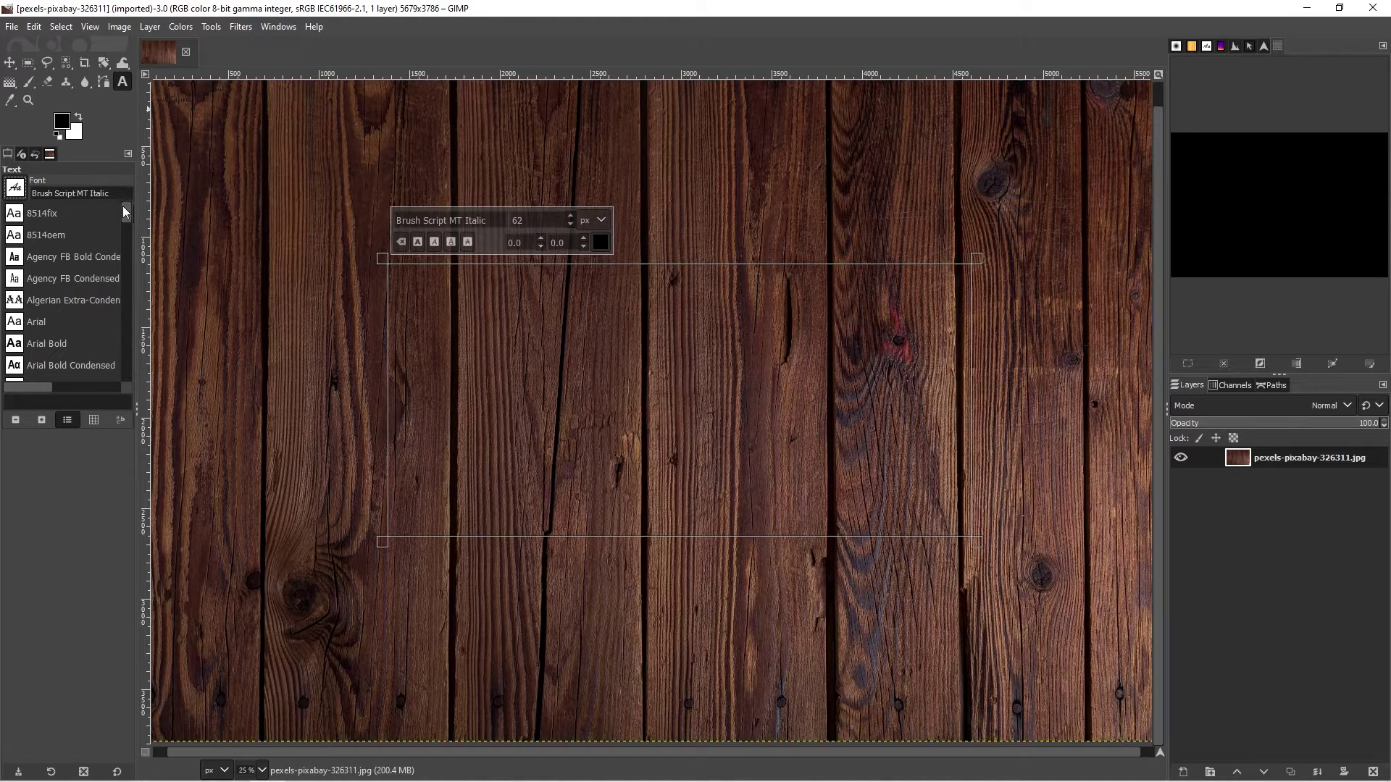
left_click_drag(123, 206, 120, 298)
left_click(80, 284)
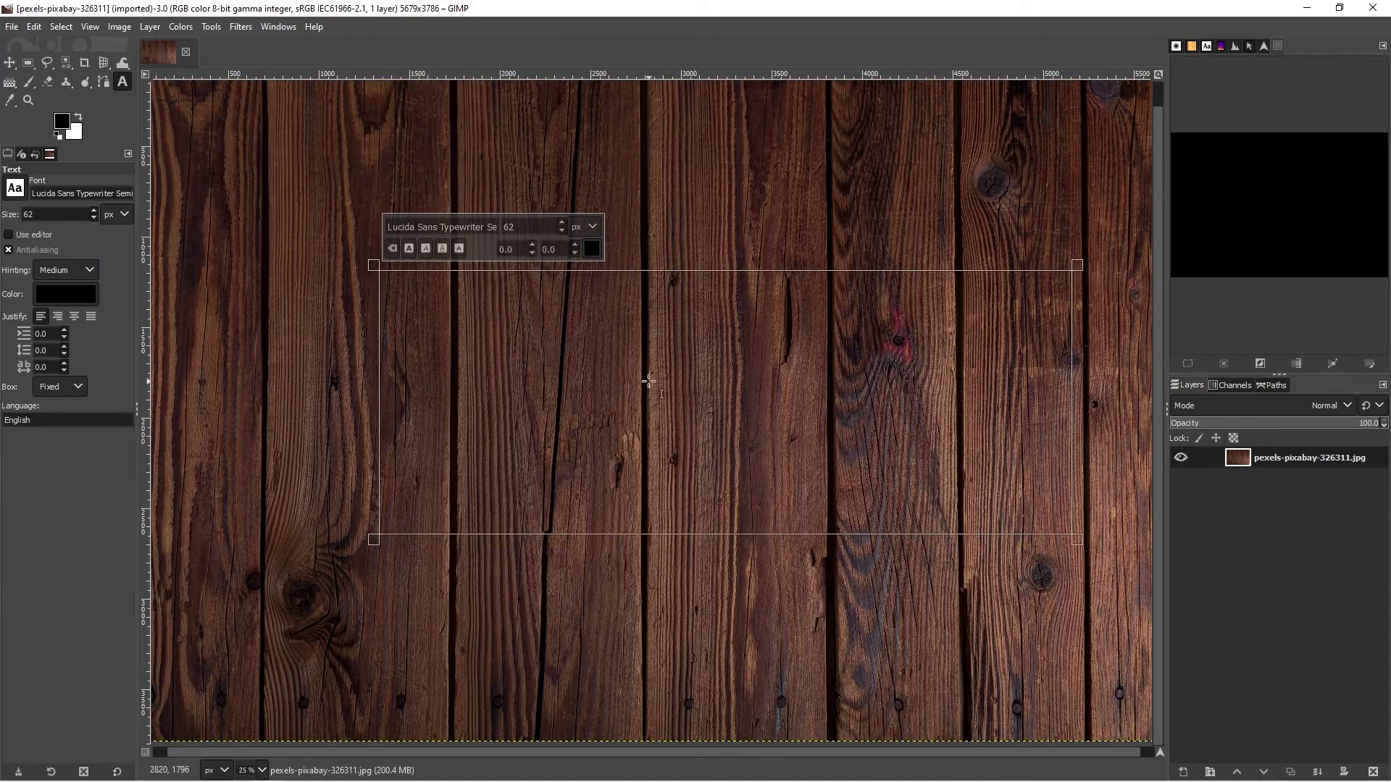
- Type WOOD and enlarge it through 800 and 1000 to a final size of 1200
type("WOOD")
key("ctrl+a")
key("Return")
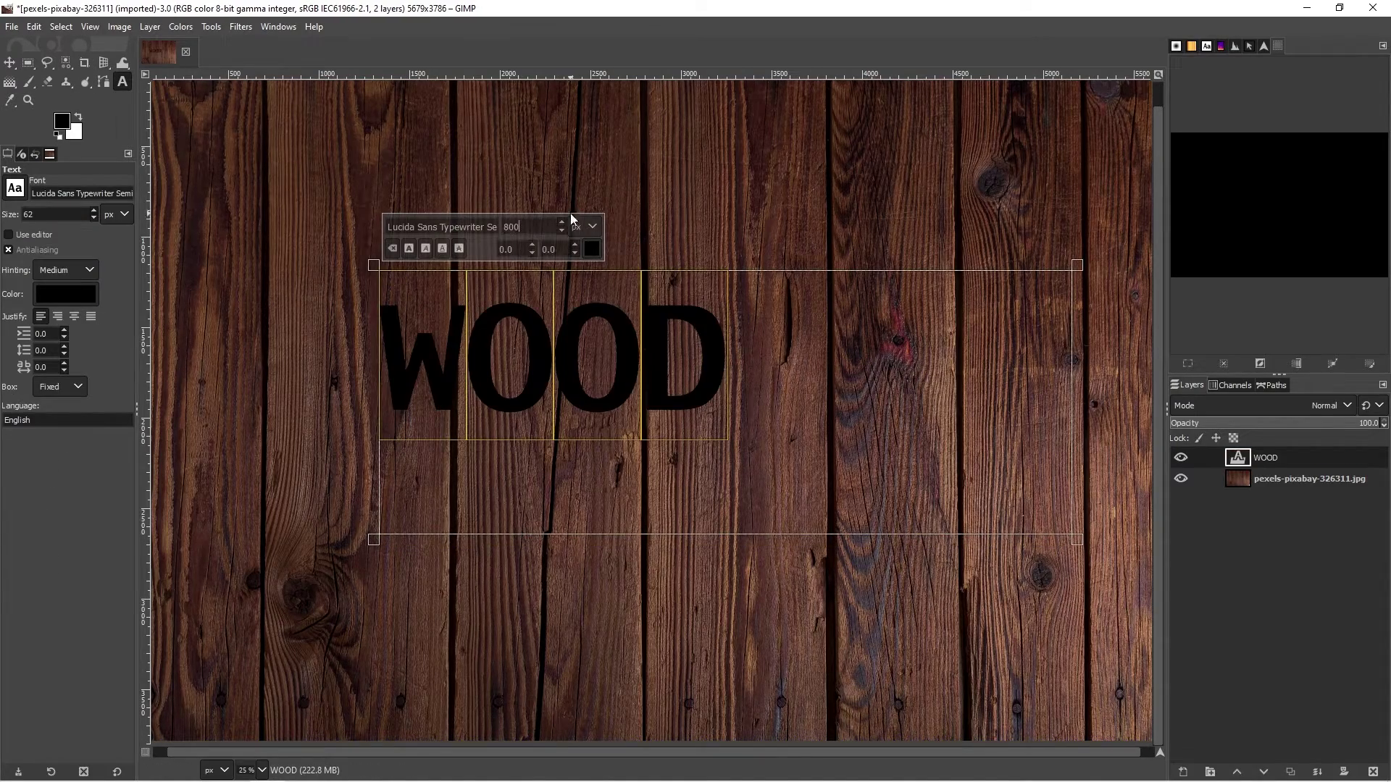
key("ctrl+a")
type("1000")
key("Return")
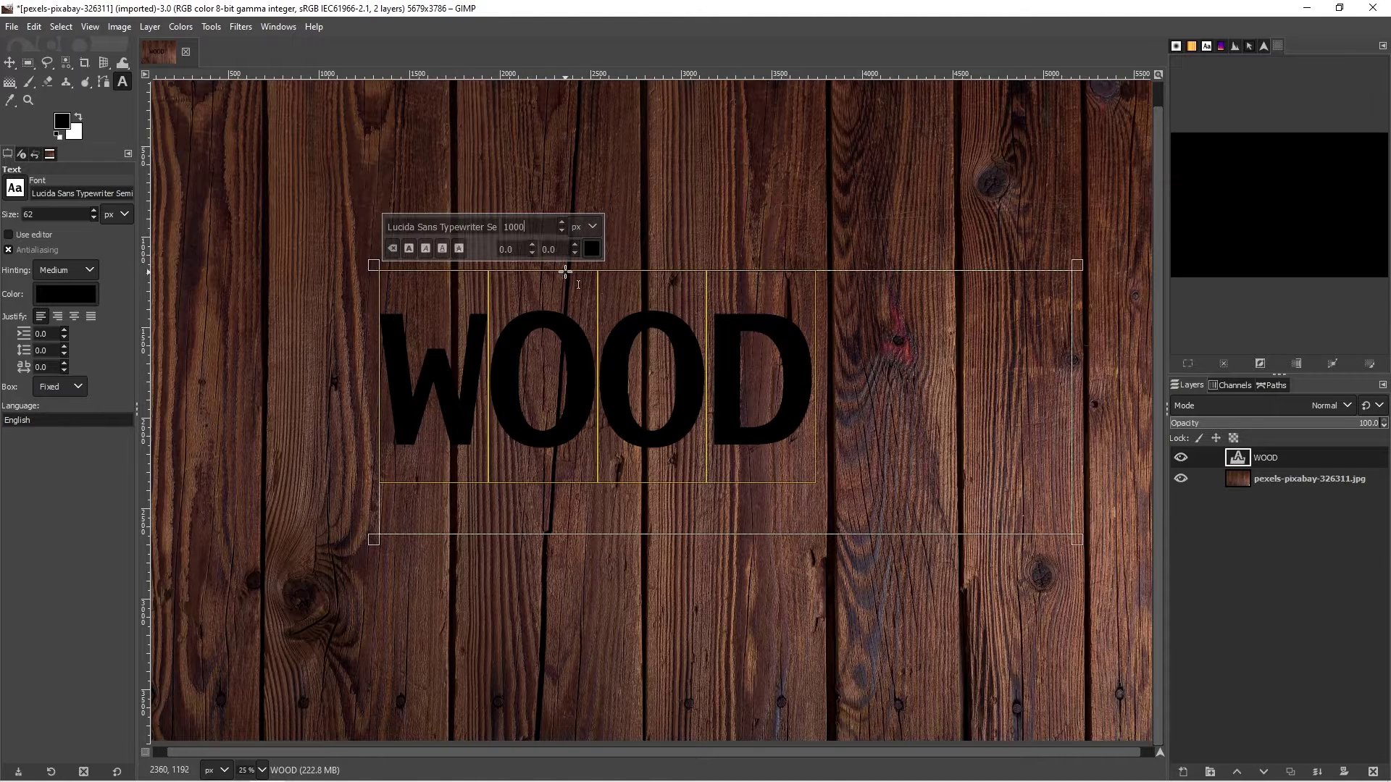
double_click(505, 225)
type("1200")
key("Return")
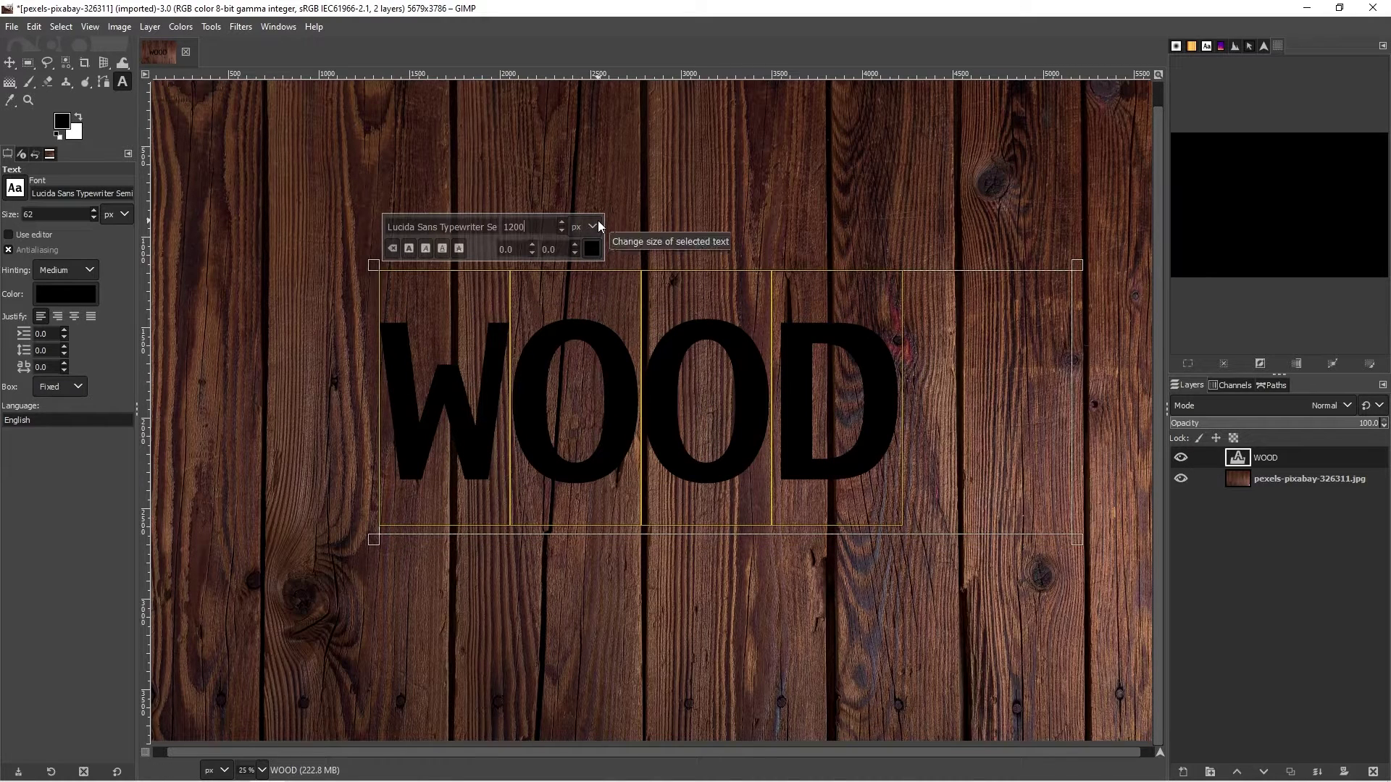
- Make the WOOD text white (ffffff) and shrink its text box to fit the word
left_click(590, 250)
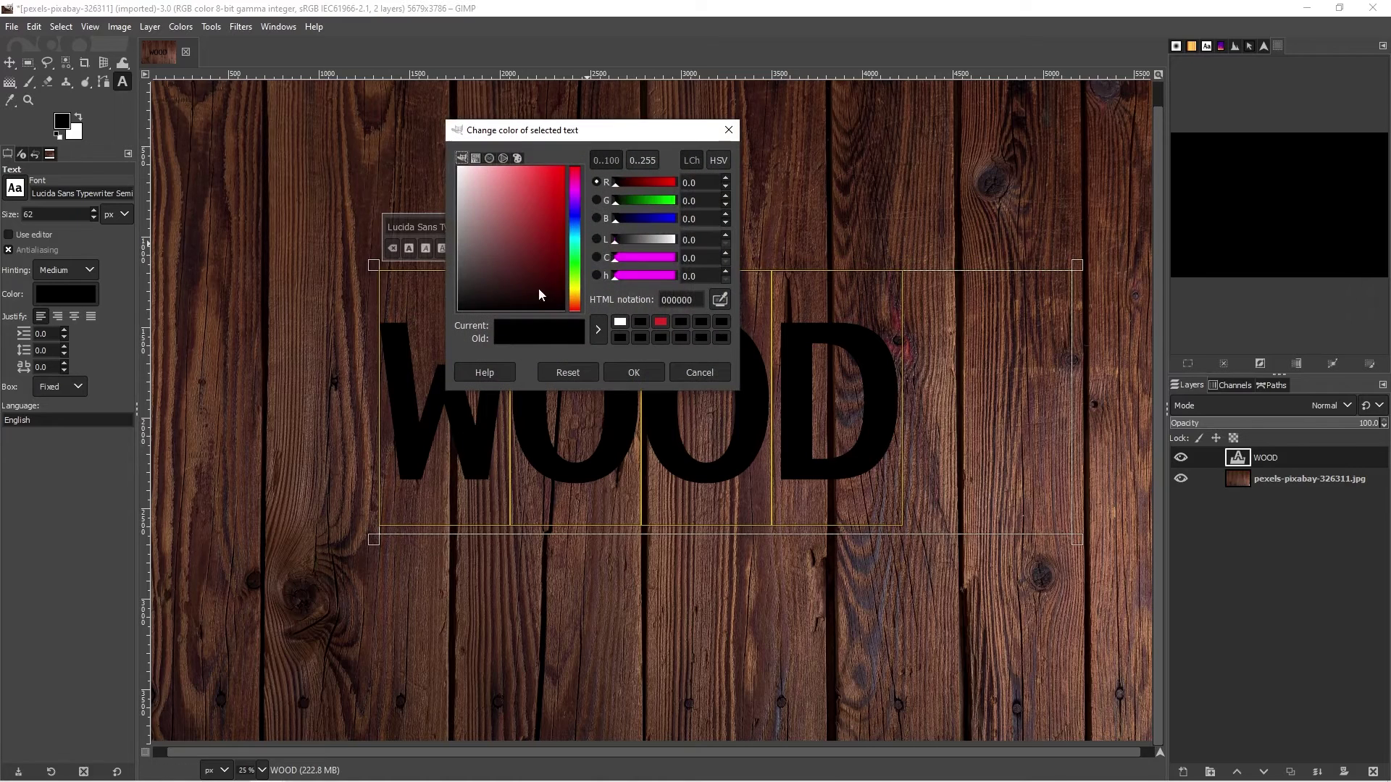
left_click_drag(538, 295, 458, 168)
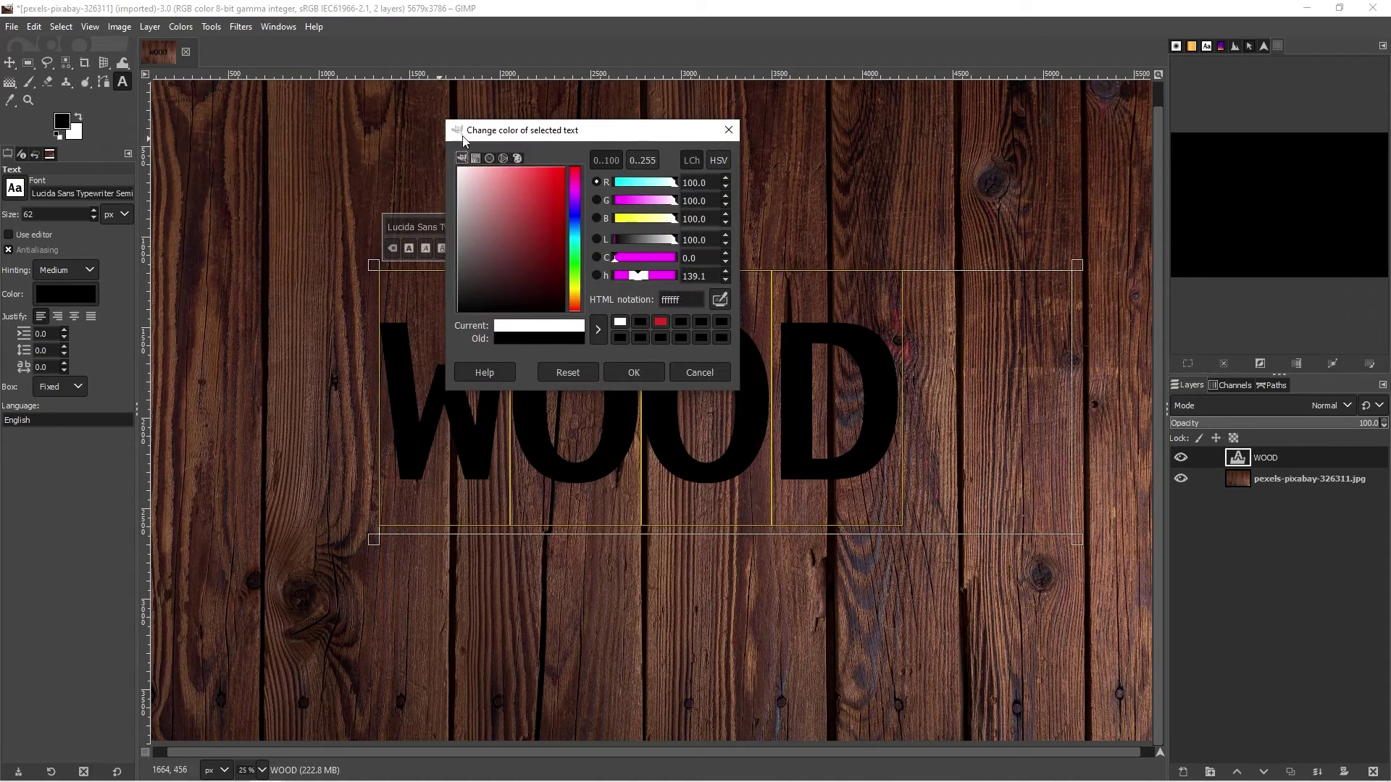
left_click(633, 373)
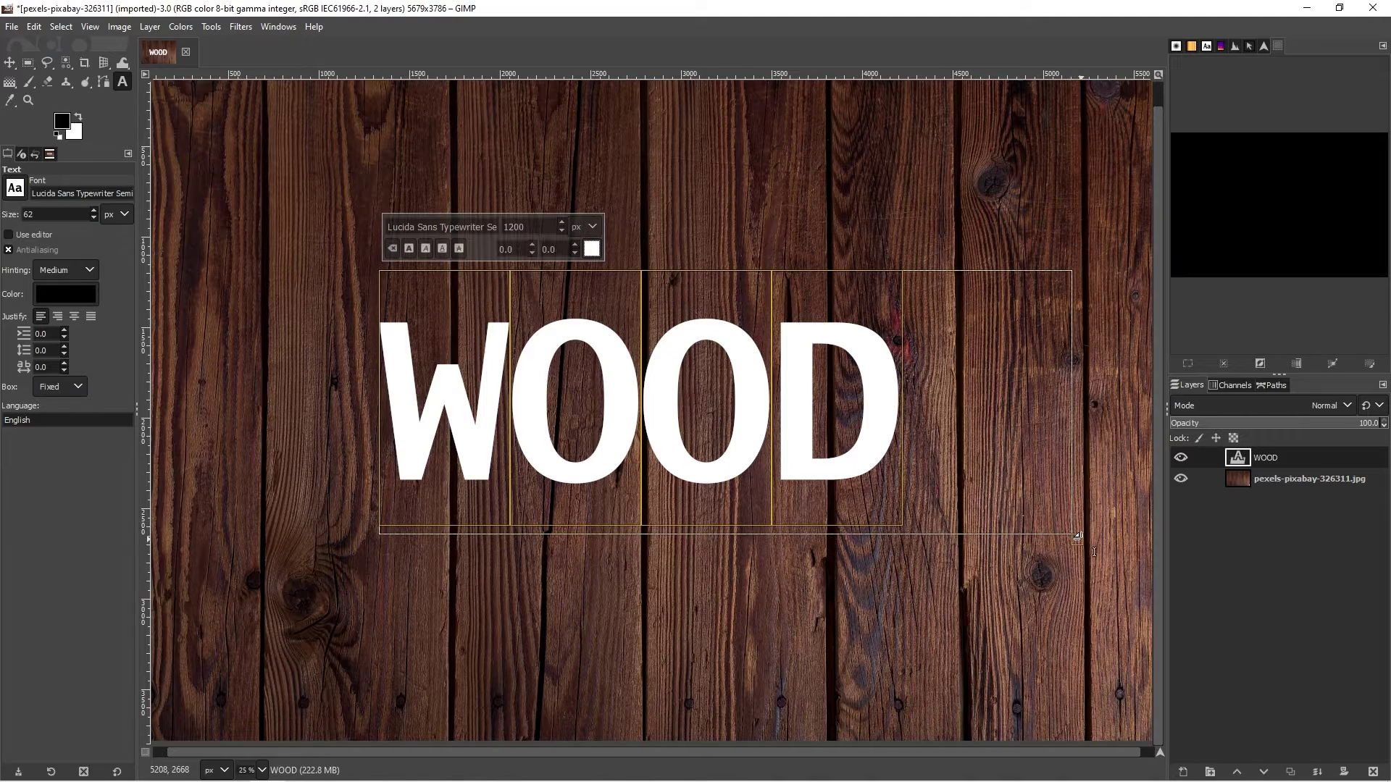
left_click_drag(1078, 537, 909, 530)
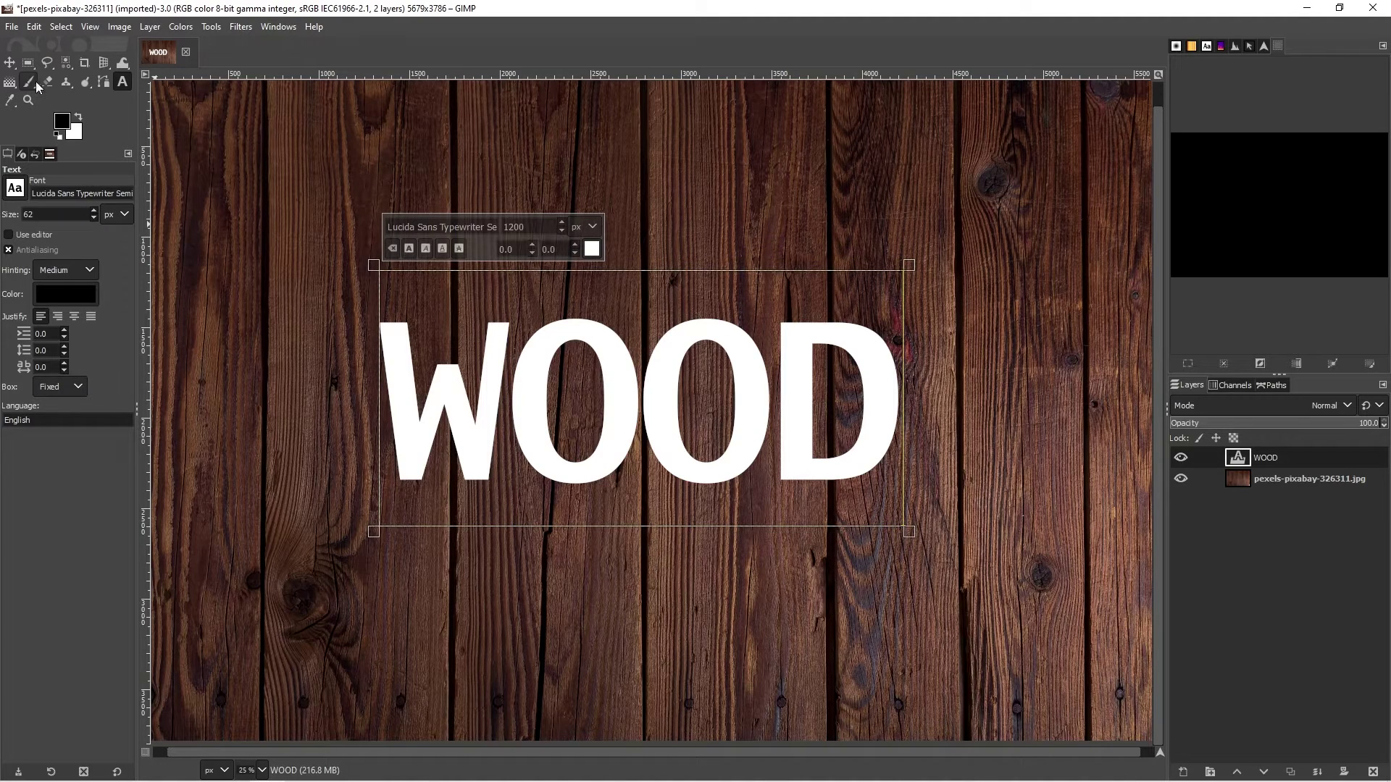
- Nudge WOOD slightly right and down, hide its layer, and duplicate the plank photo layer
left_click(9, 62)
mouse_move(570, 337)
left_mouse_down()
mouse_move(612, 353)
mouse_move(595, 349)
left_mouse_up()
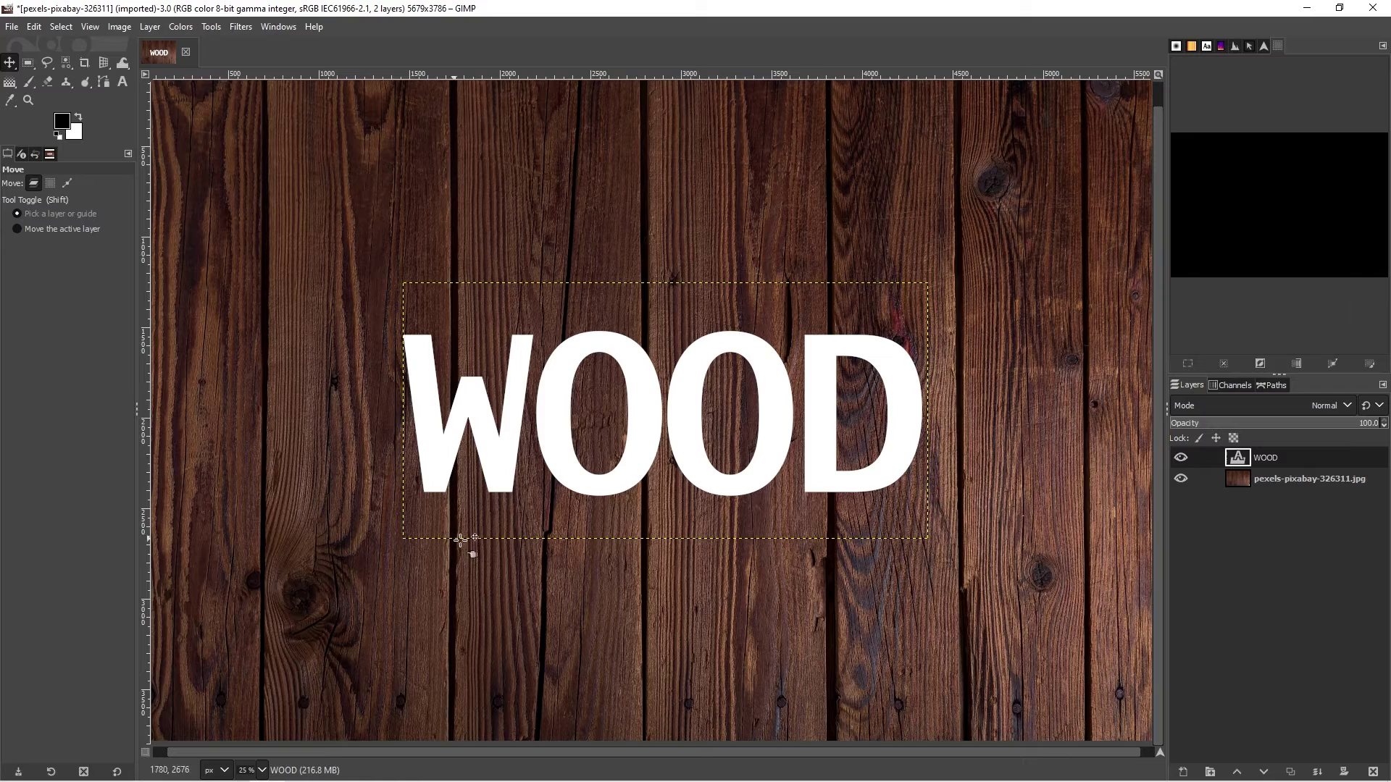
left_click(1179, 459)
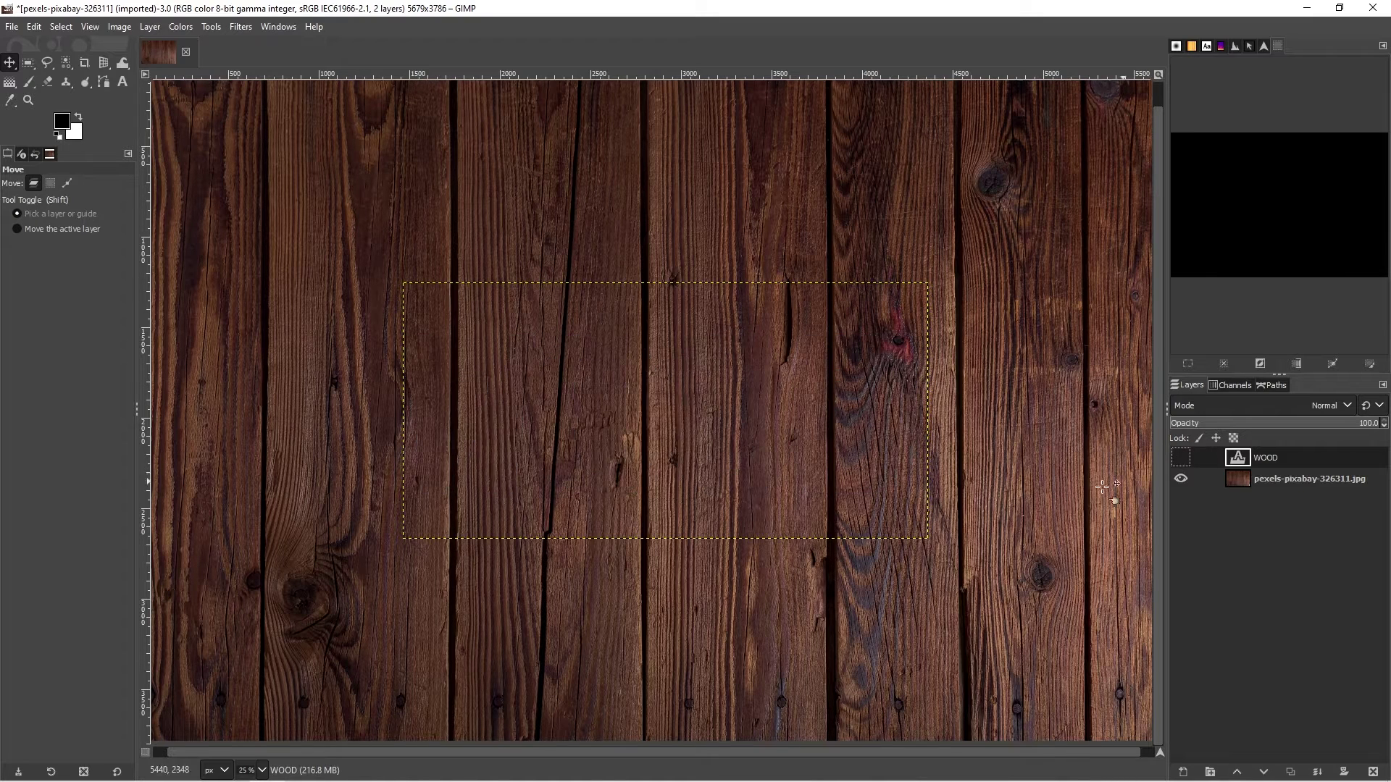
left_click(1282, 481)
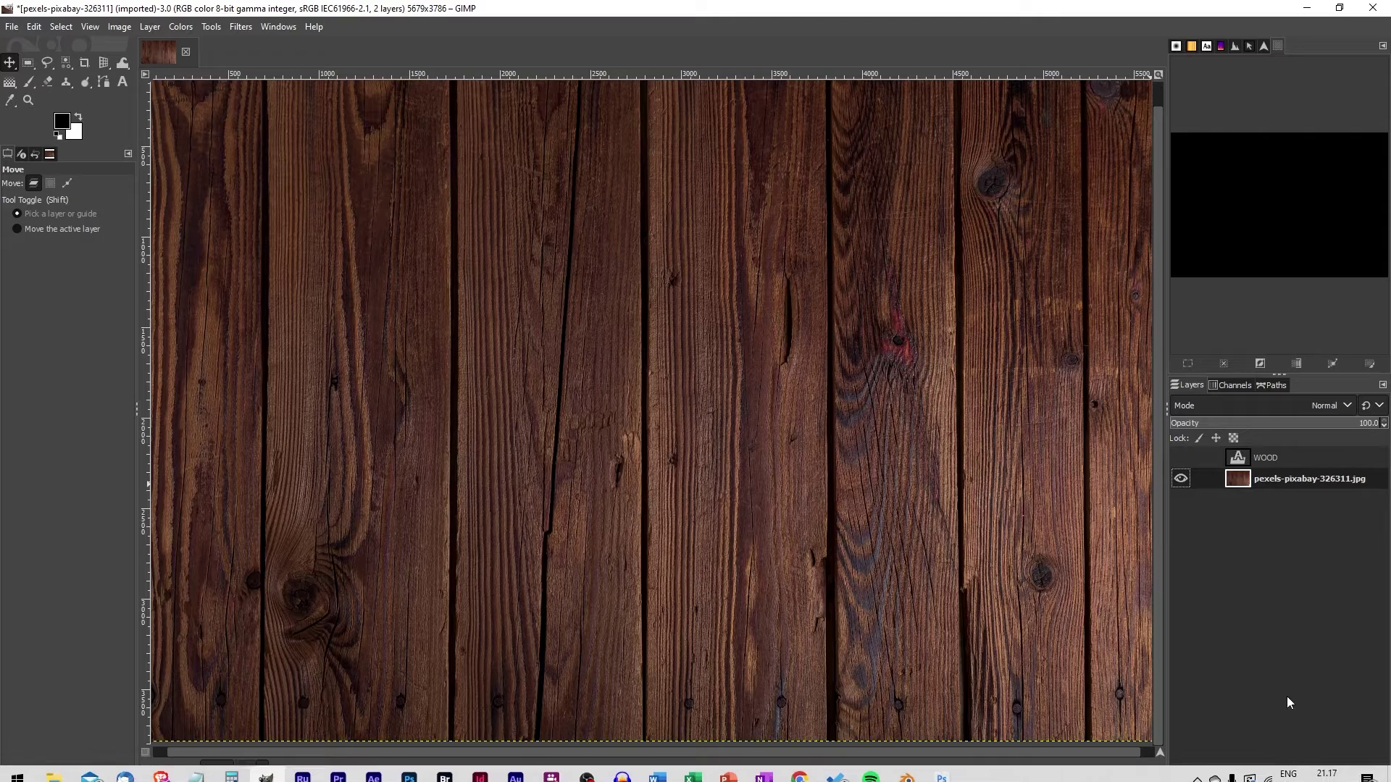
left_click(1290, 772)
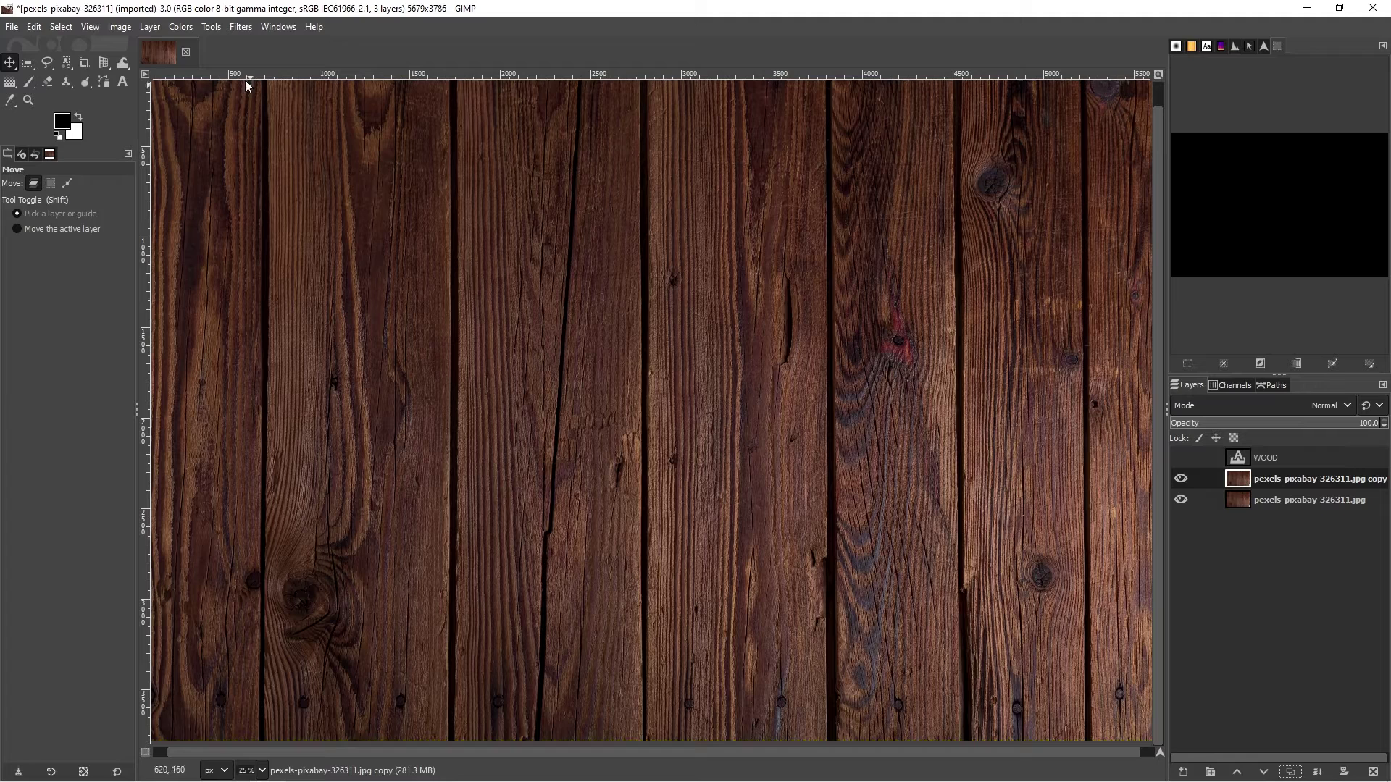
- Turn the plank copy grey by dropping its saturation to 0
left_click(205, 29)
mouse_move(180, 32)
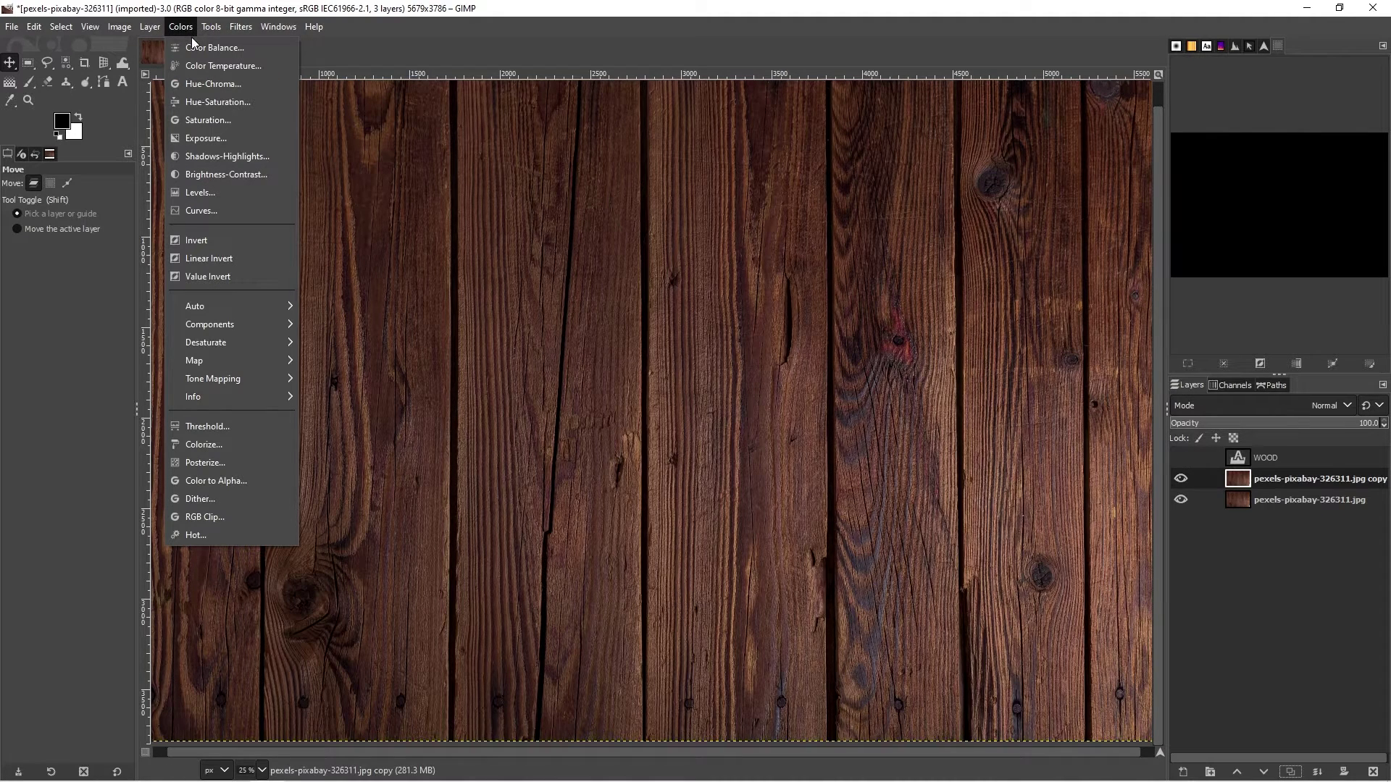
left_click(219, 121)
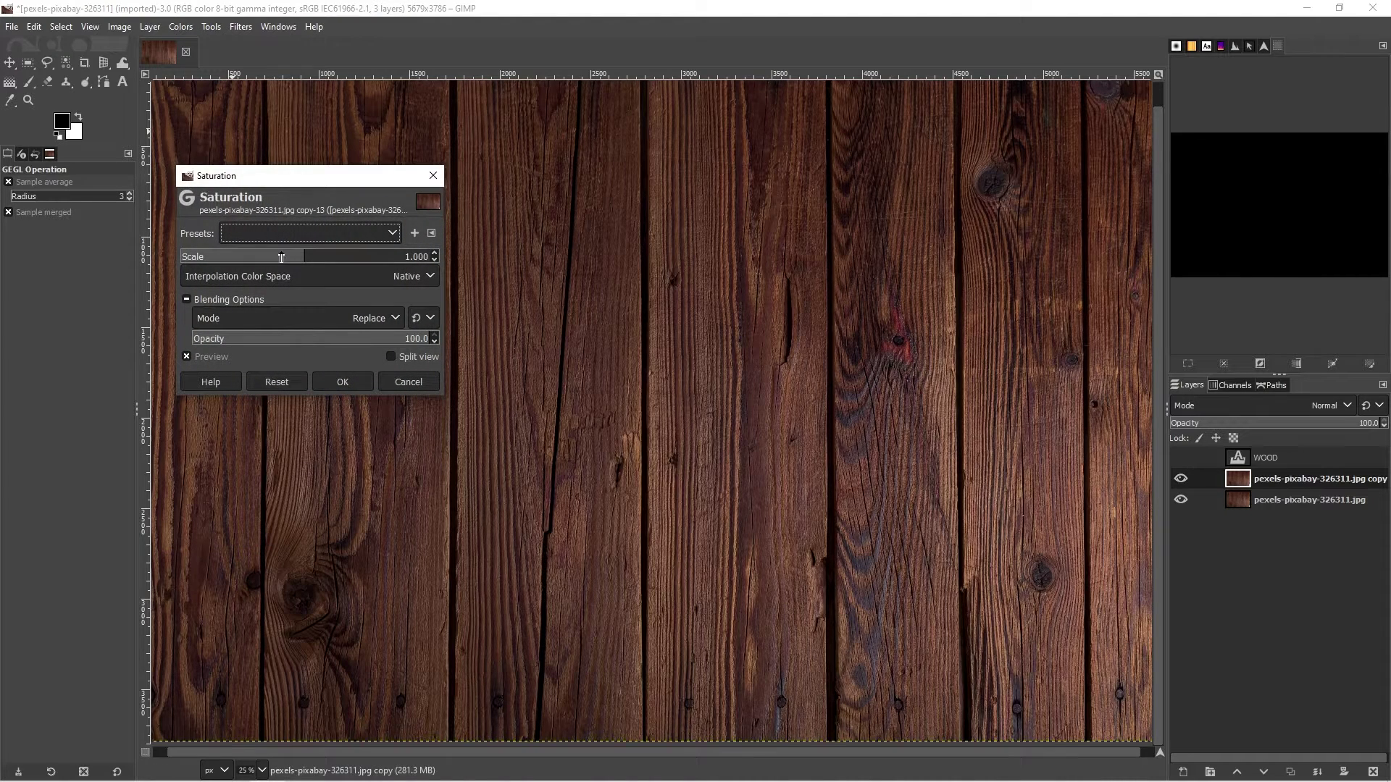
left_click_drag(281, 258, 184, 256)
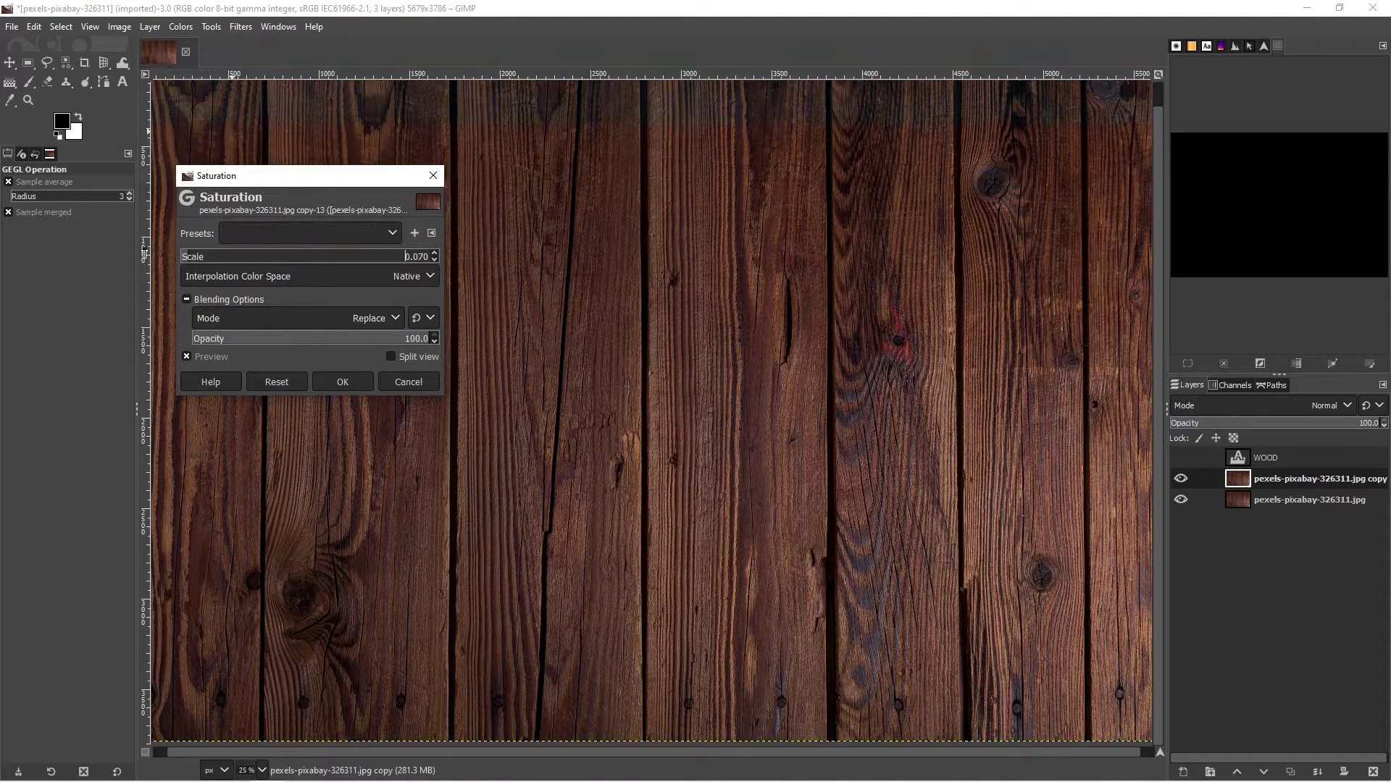
left_click(343, 384)
- Lift the highlights and pull down the shadows in Curves to form a contrast S-curve
left_click(209, 27)
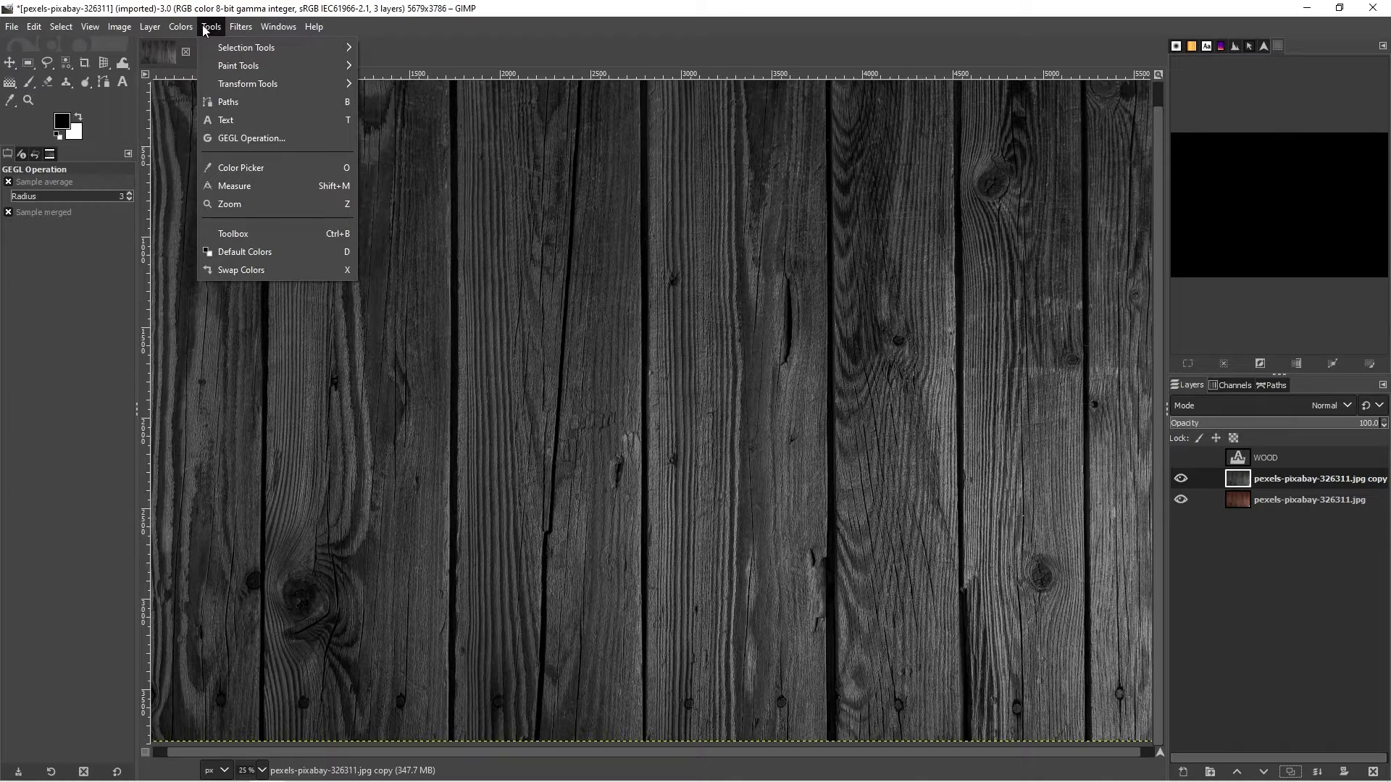
mouse_move(184, 36)
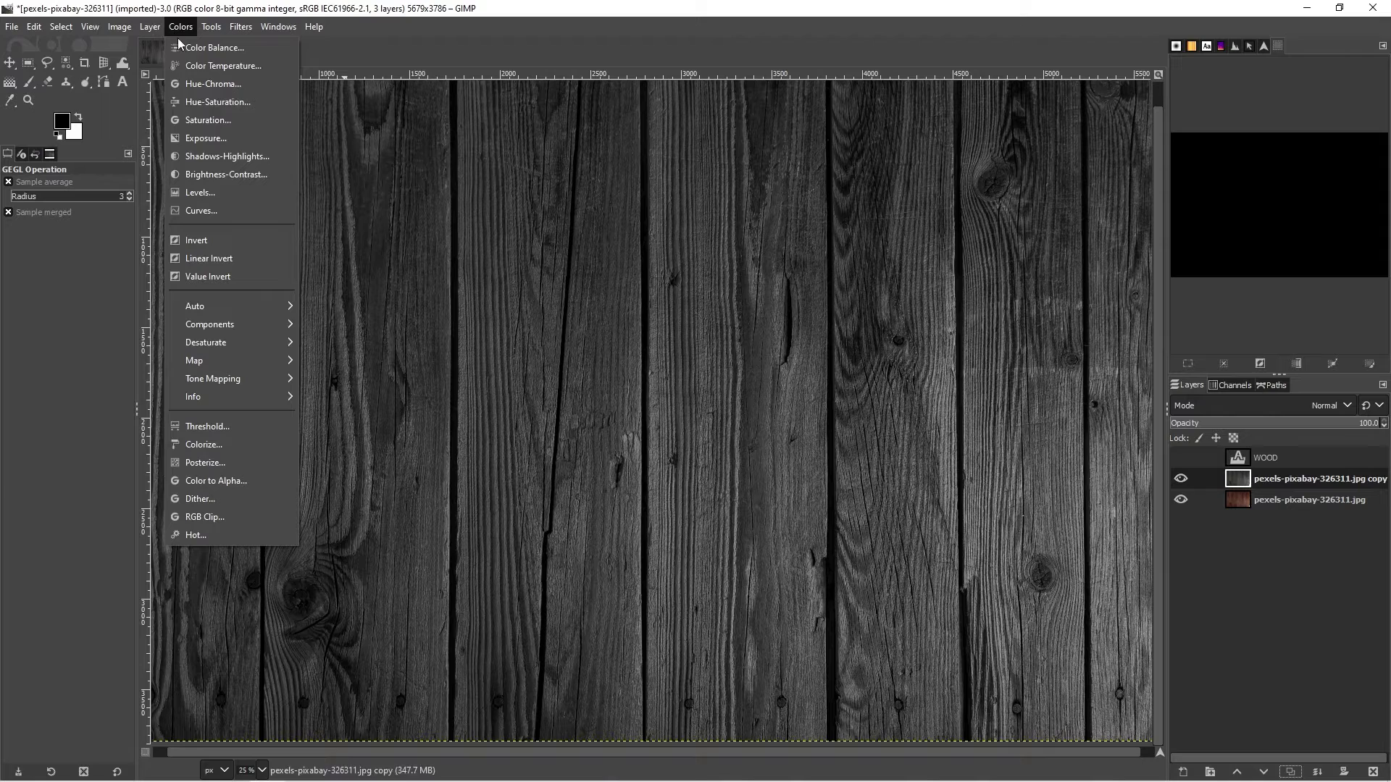
left_click(223, 220)
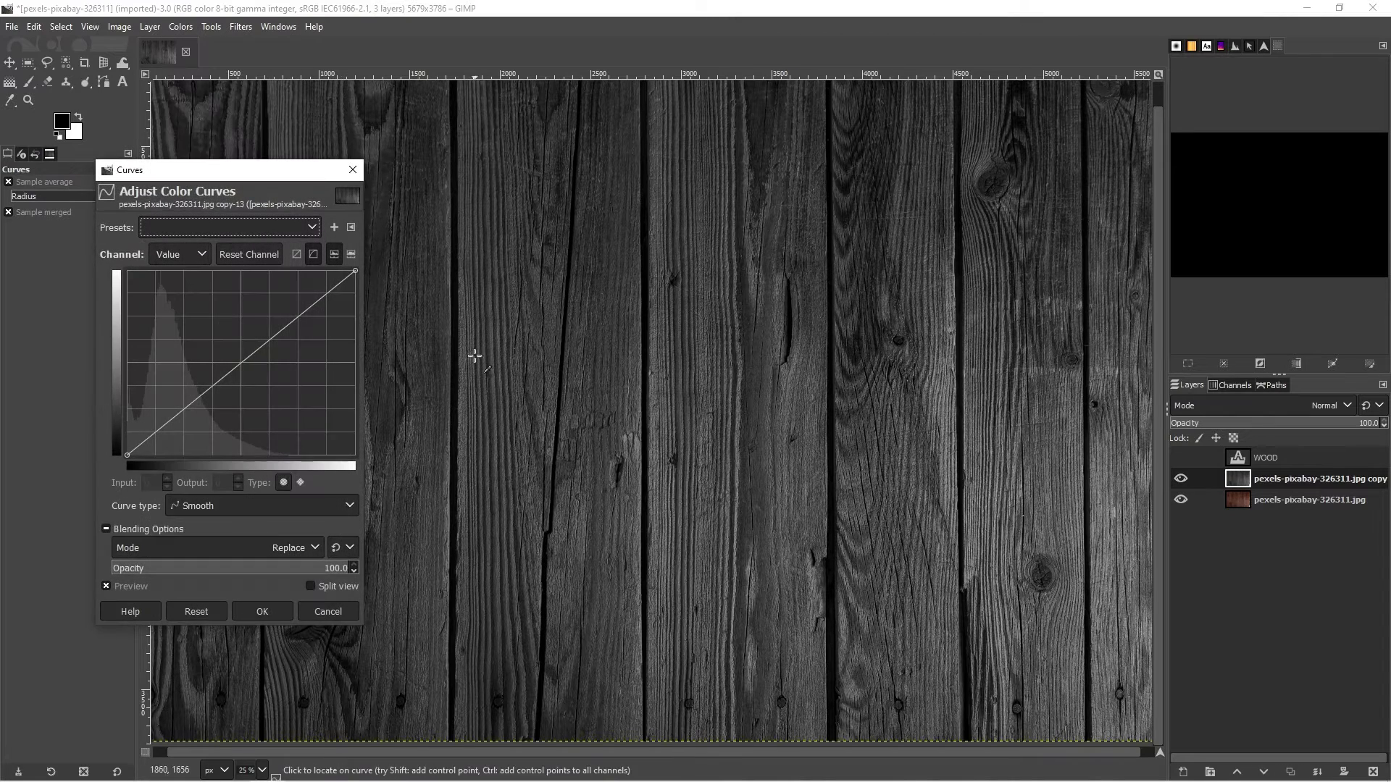
left_click_drag(298, 316, 297, 304)
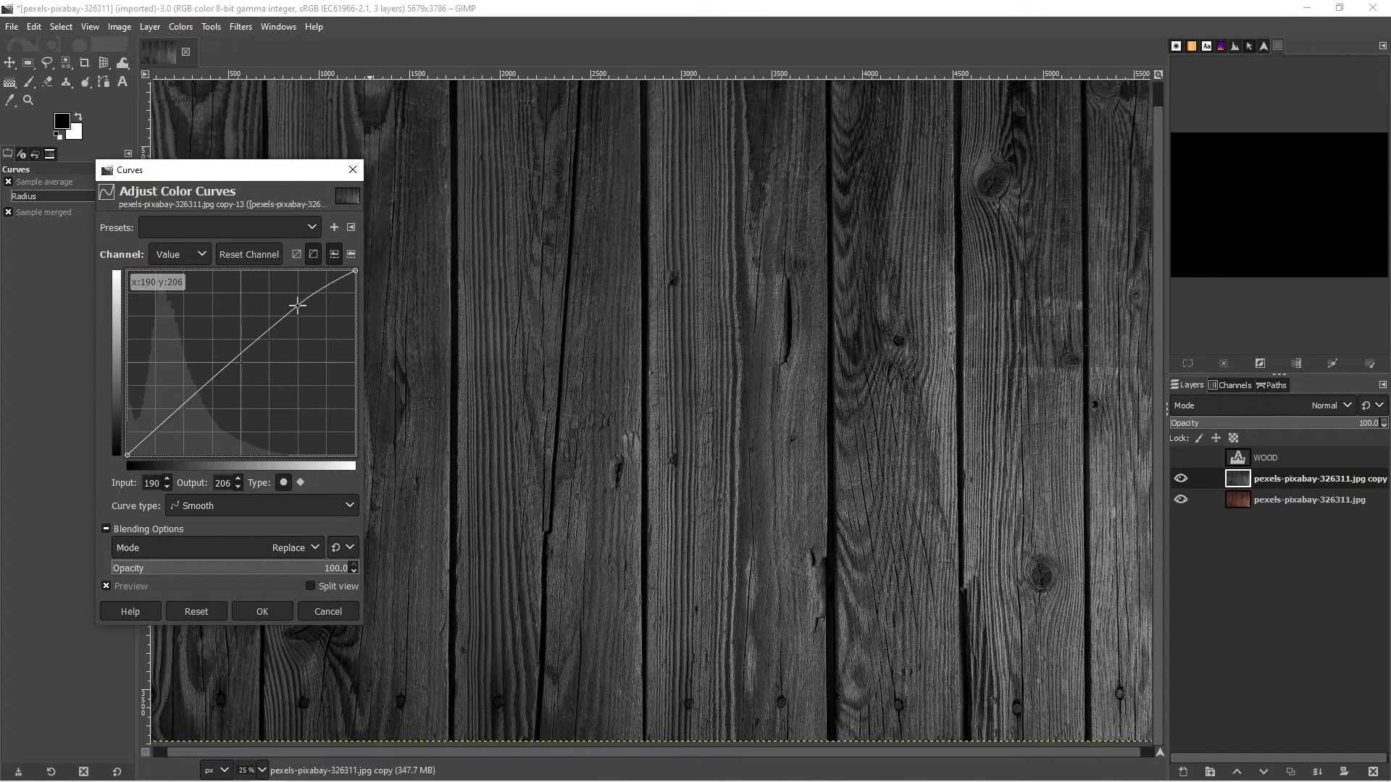
left_click_drag(208, 389, 176, 419)
left_click_drag(298, 300, 299, 294)
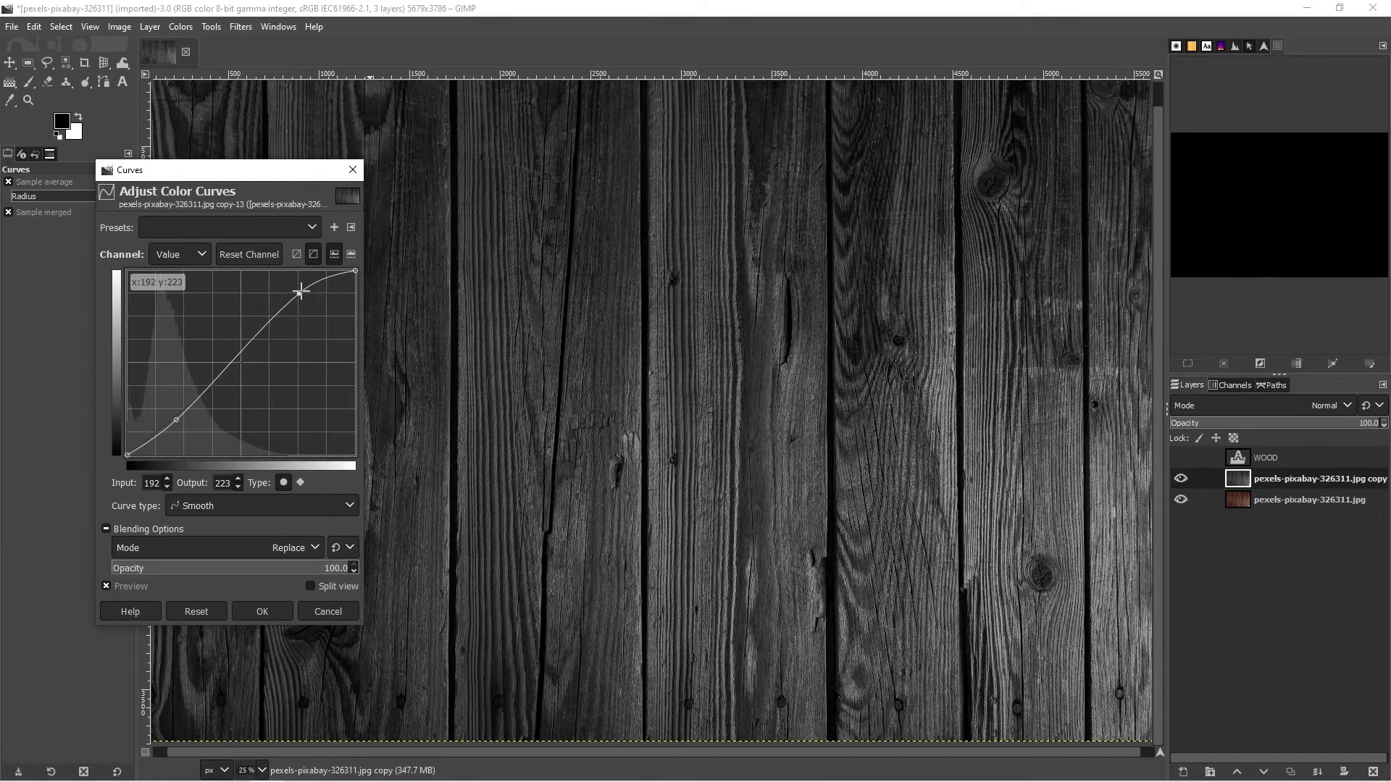
left_click_drag(176, 420, 177, 428)
left_click_drag(300, 291, 303, 289)
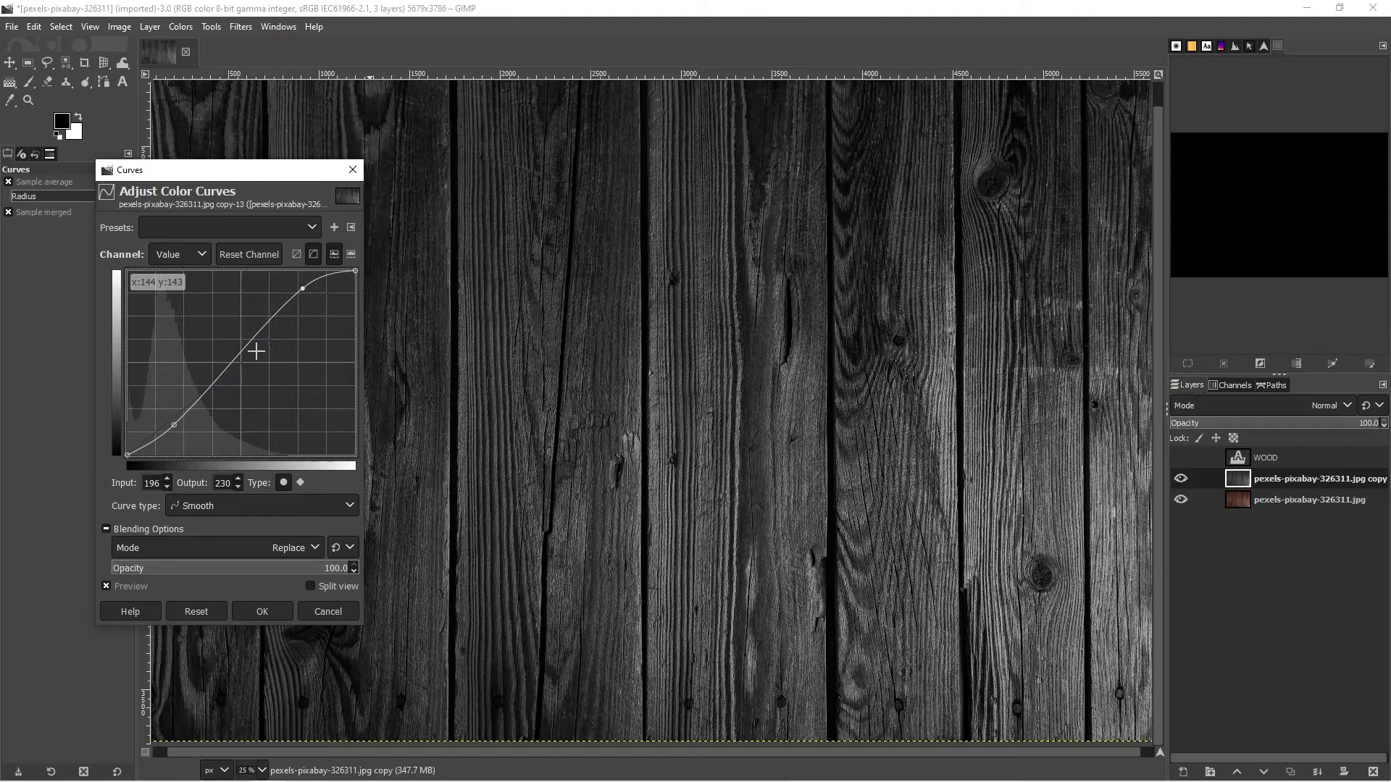
left_click(262, 612)
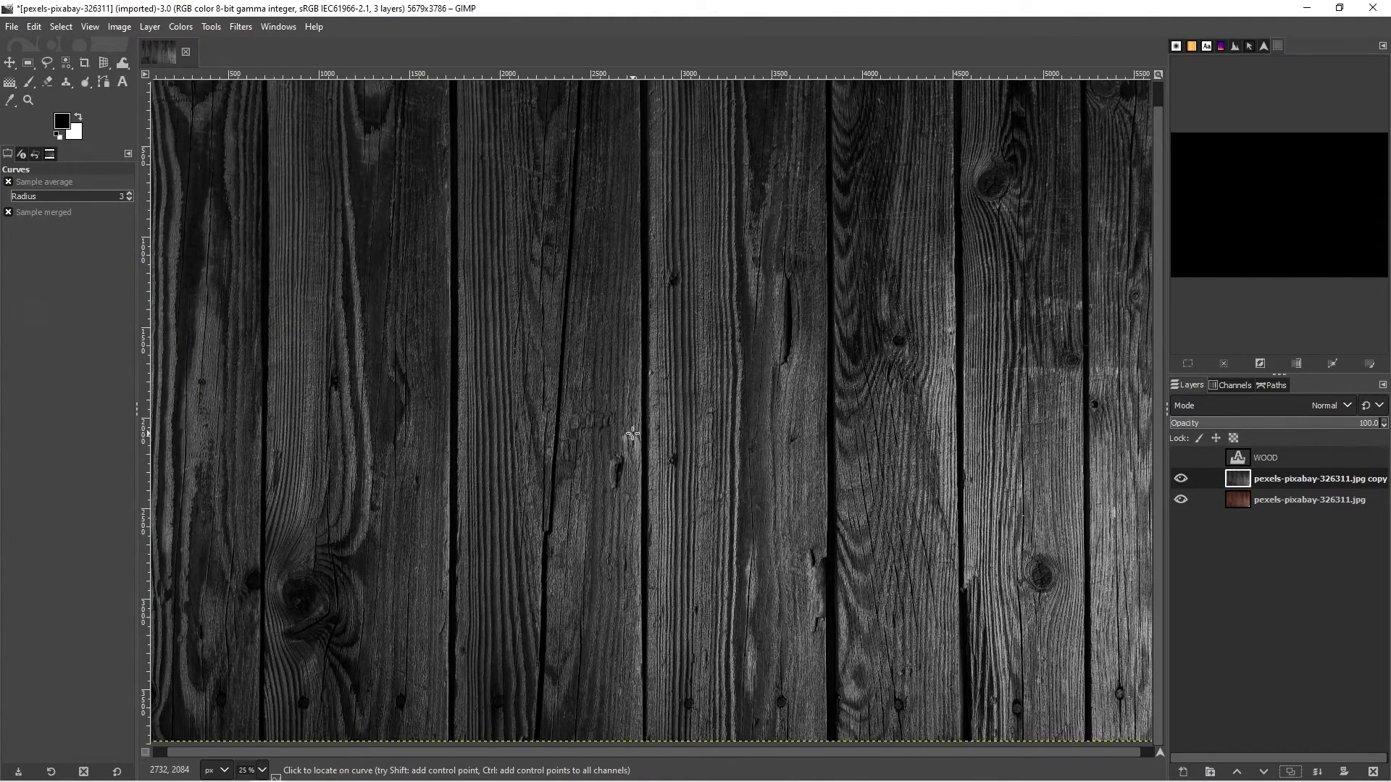
- Zoom to 100% and apply a Gaussian Blur with size 2 to the grey plank copy
key("1")
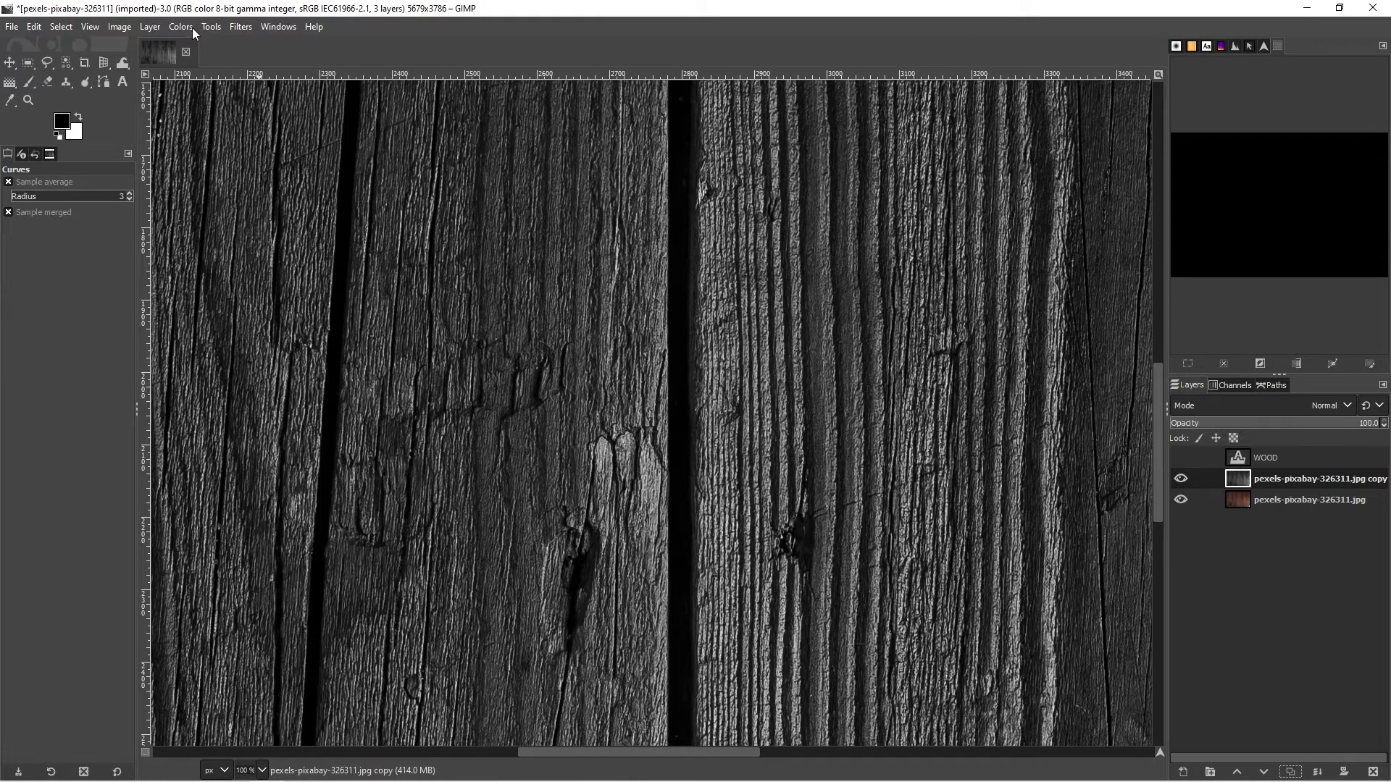
left_click(241, 27)
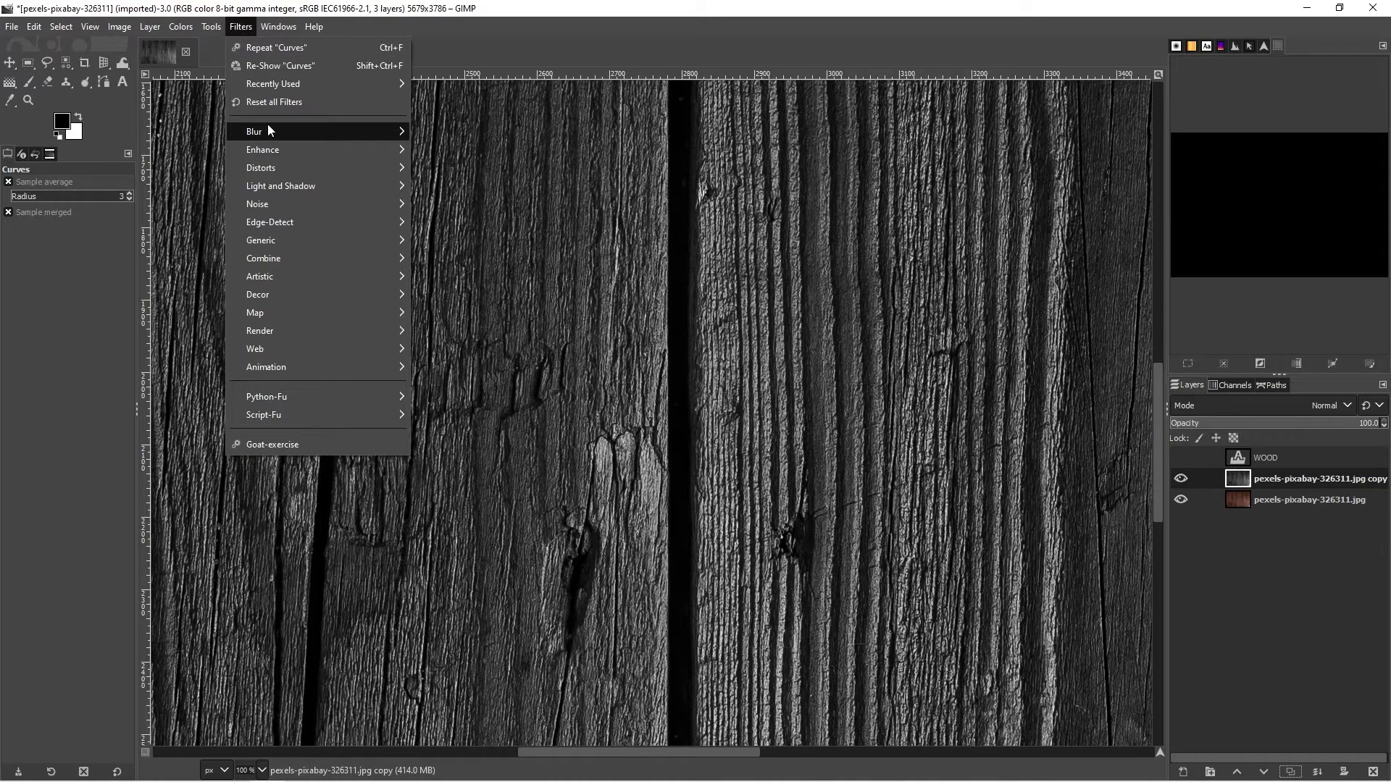
mouse_move(268, 129)
left_click(460, 150)
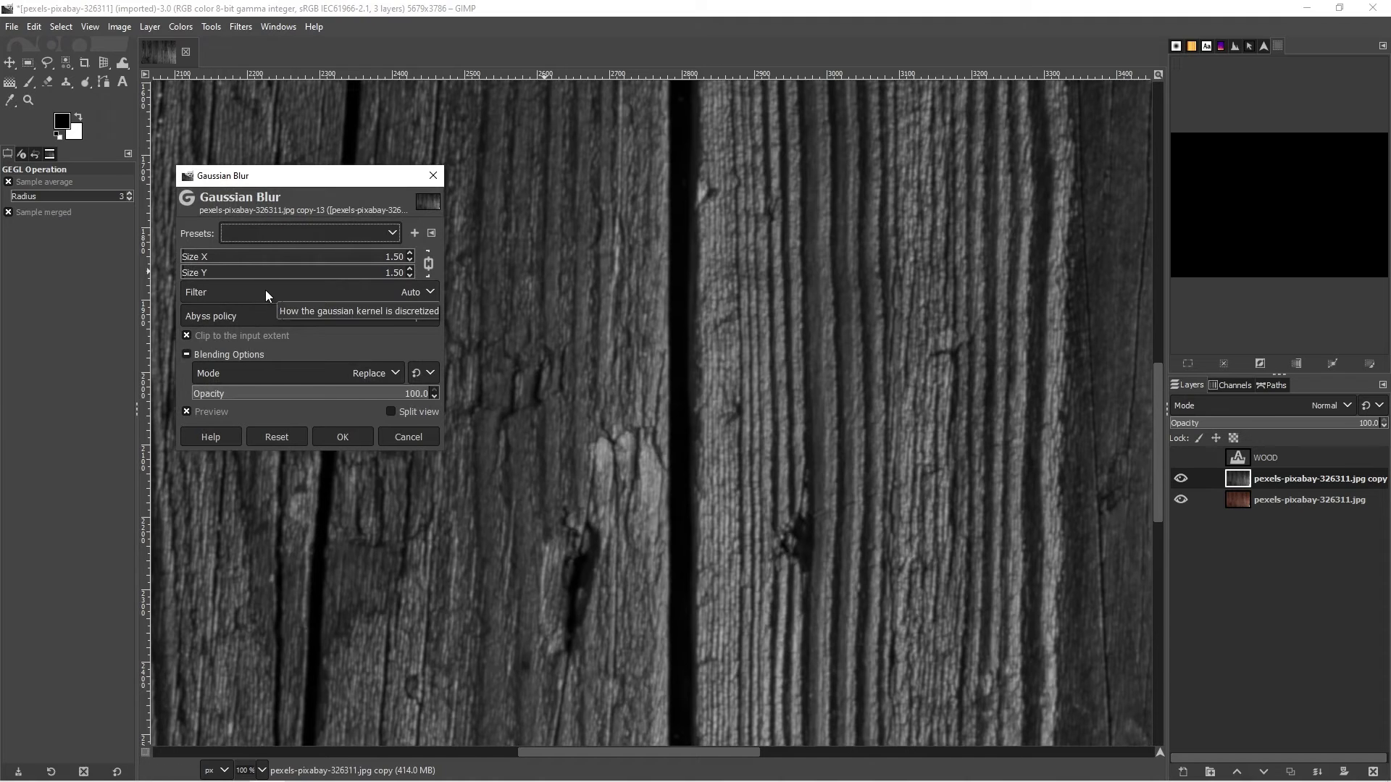
left_click(386, 262)
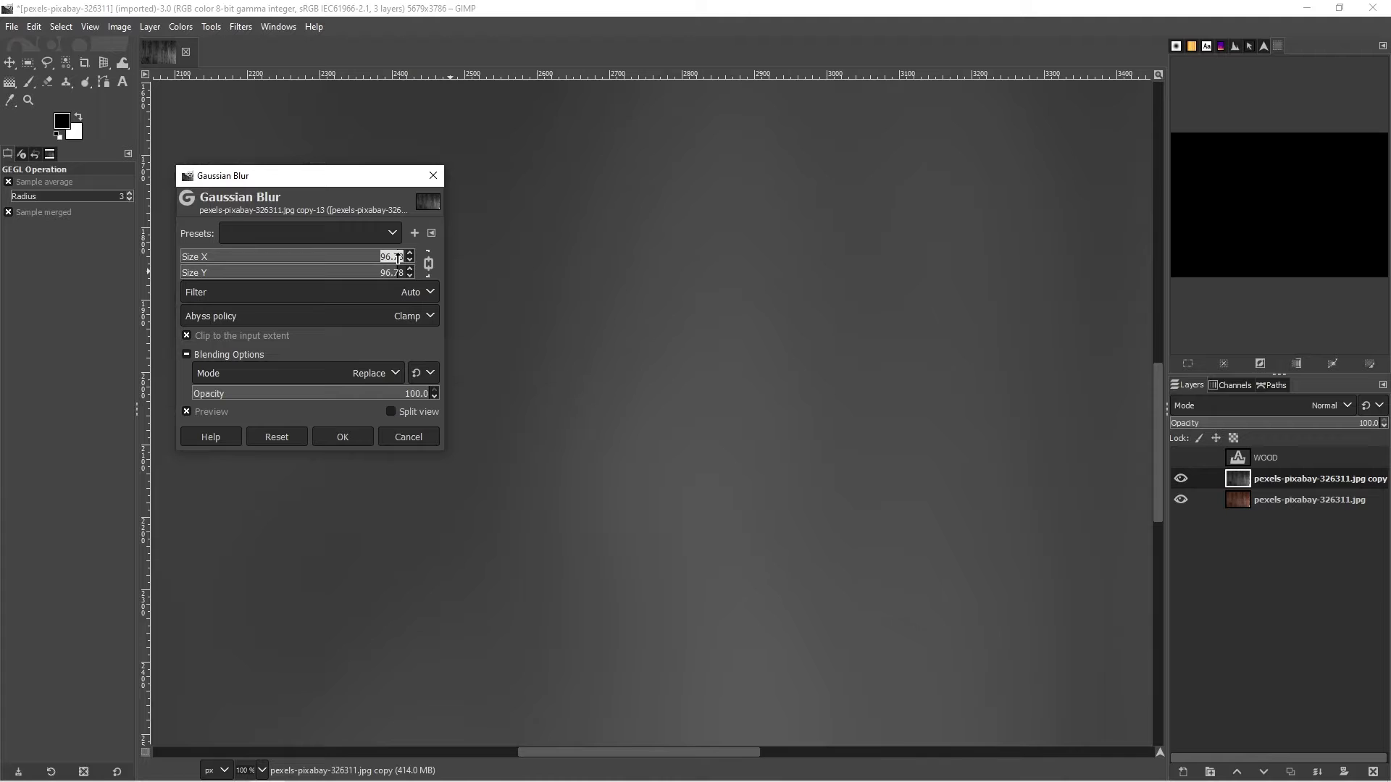
type("2")
left_click(353, 348)
key("Return")
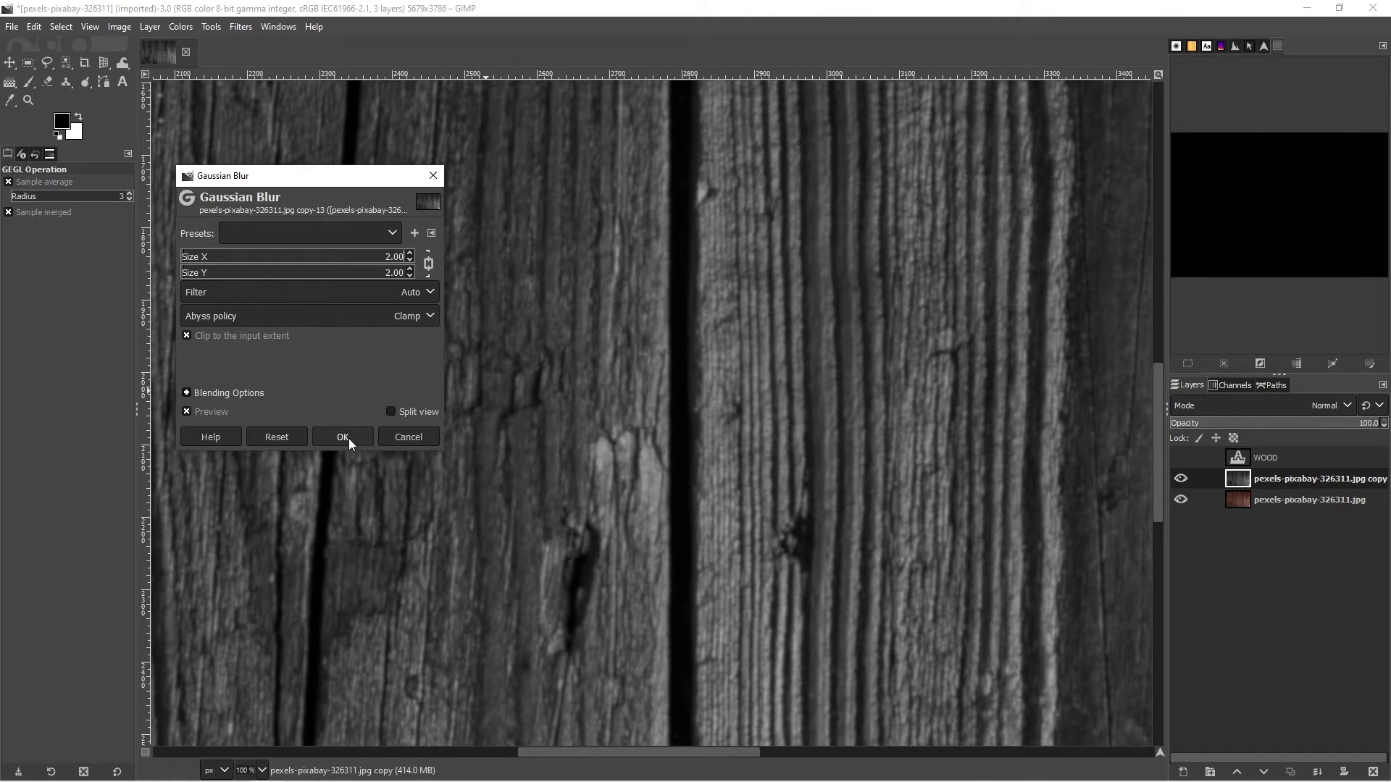
left_click(343, 438)
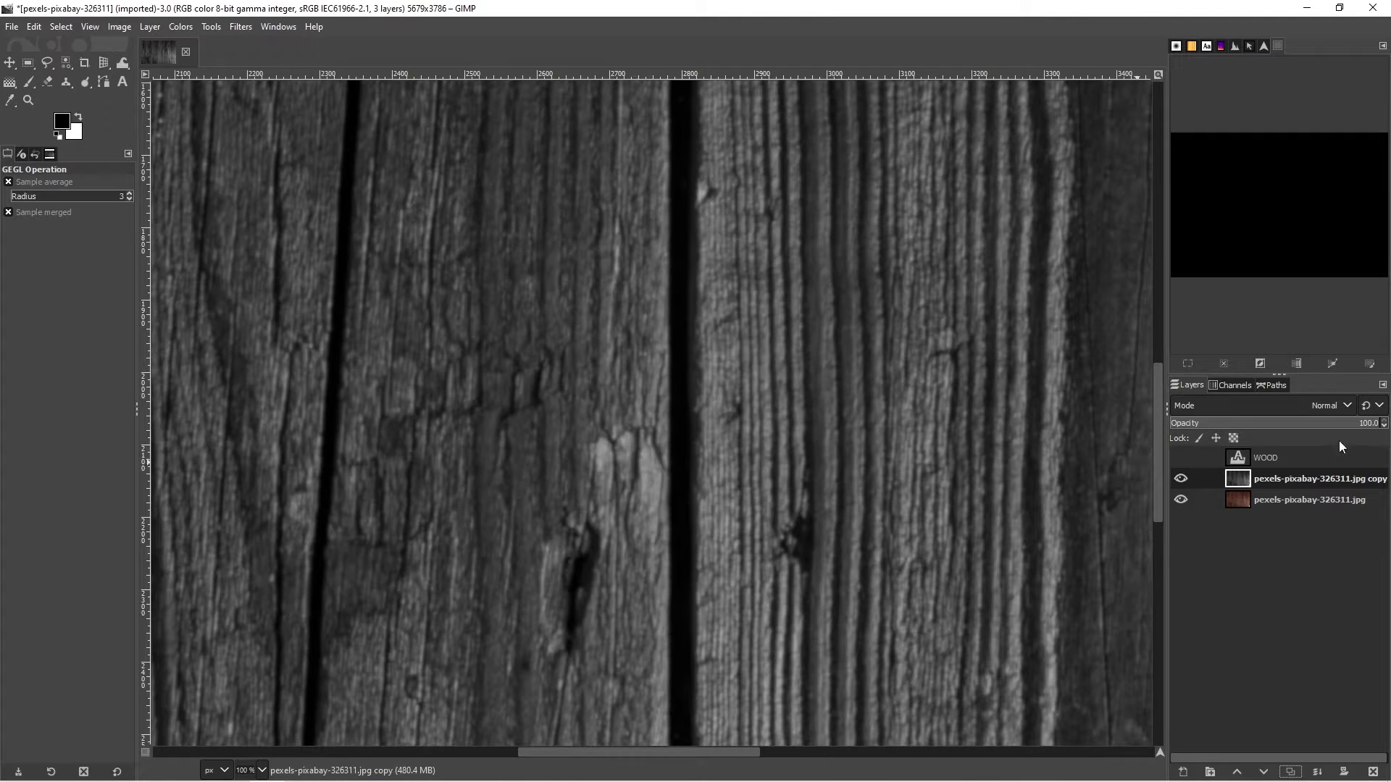
- Hide the blurred grey copy, fit the image in the window, and show the WOOD layer
left_click(1180, 478)
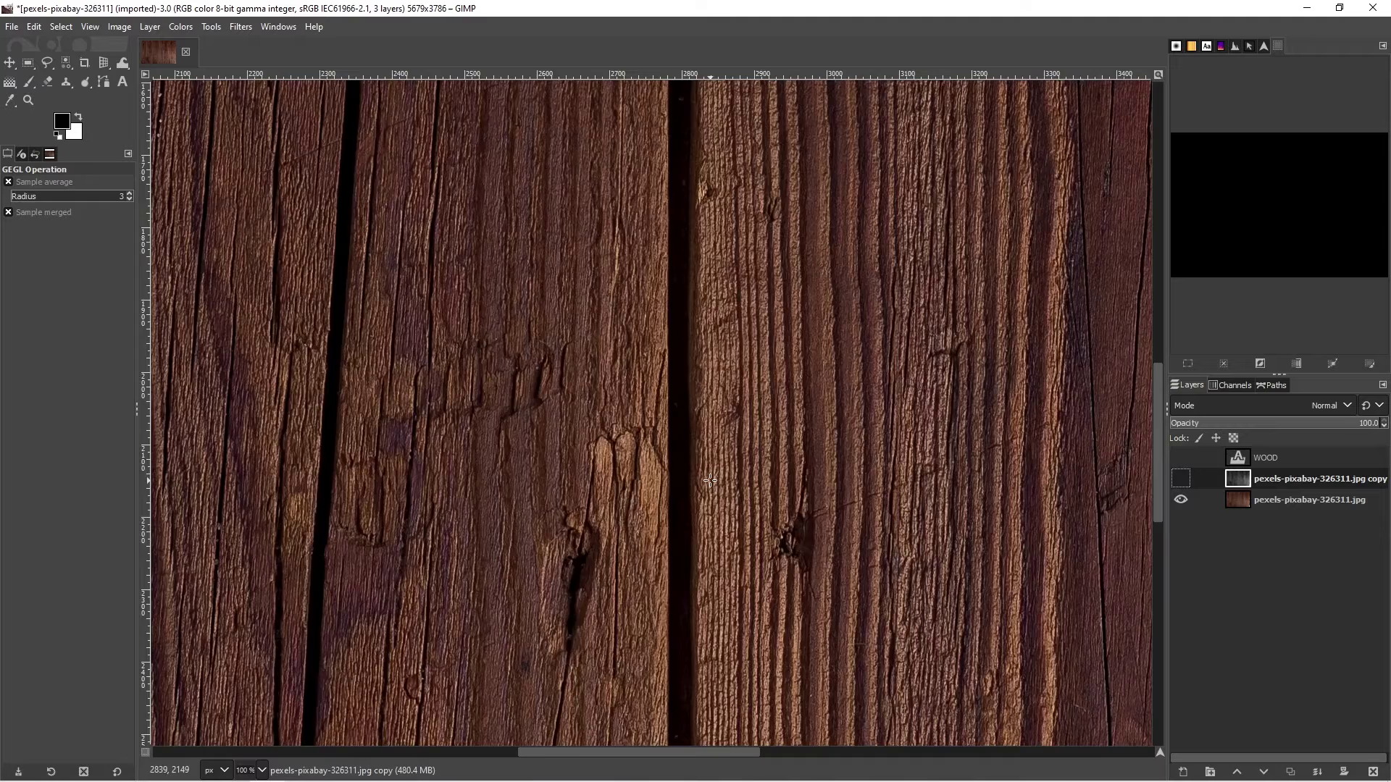
key("shift+ctrl+j")
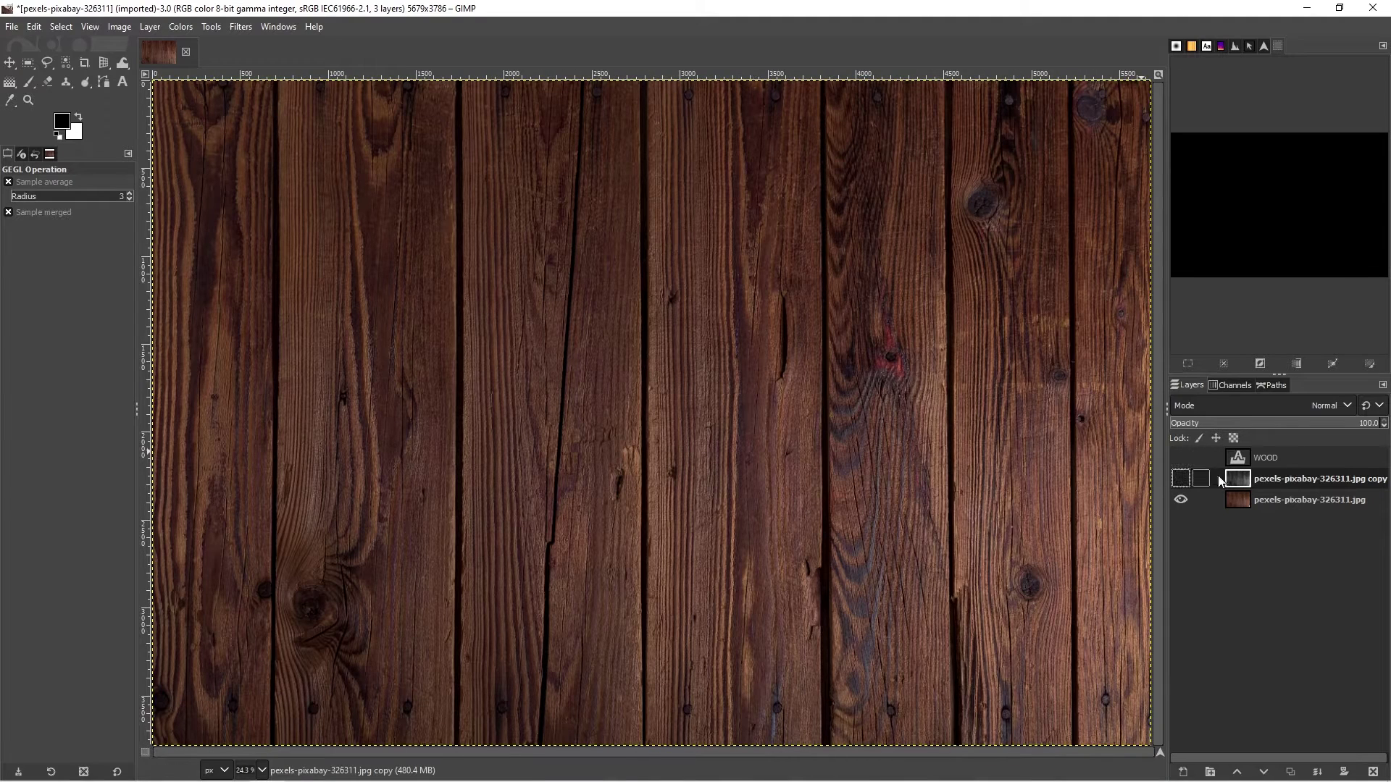
left_click(1180, 458)
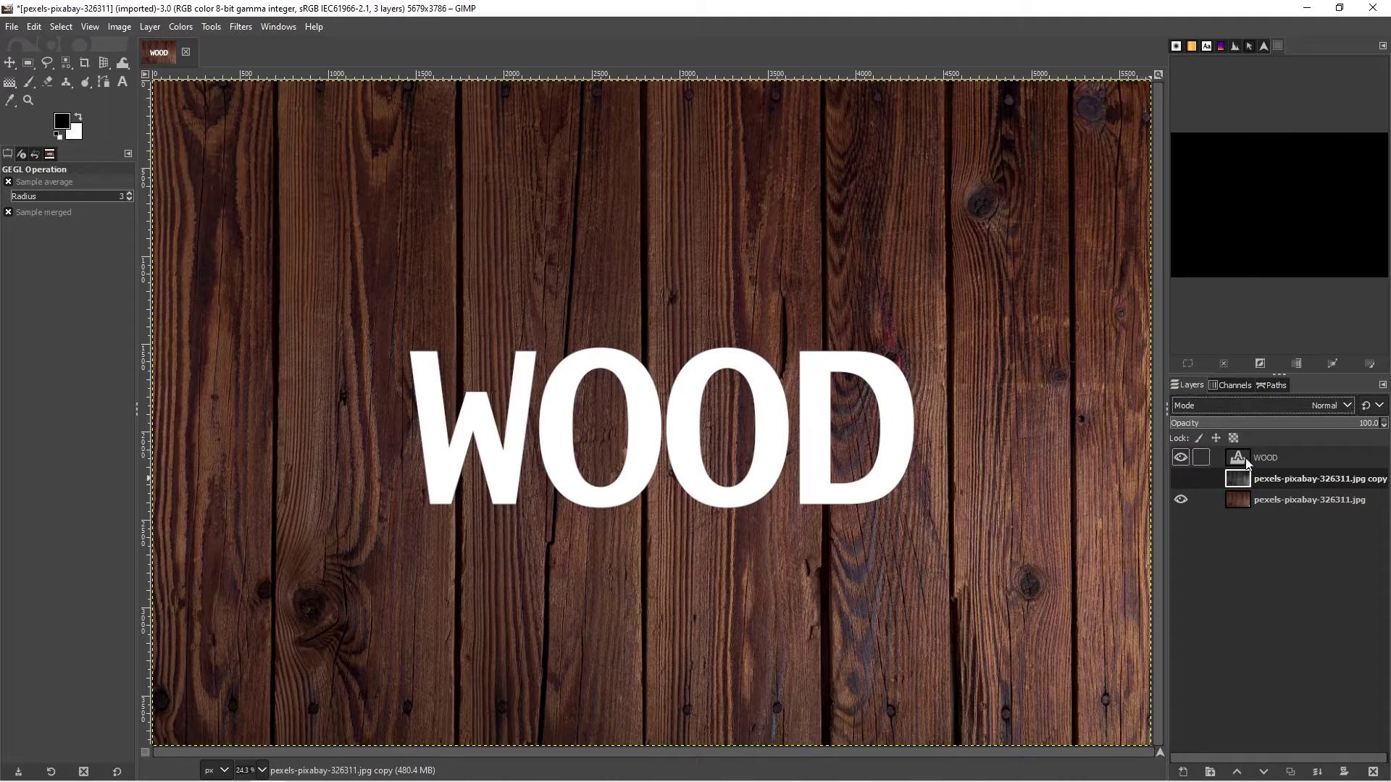
- Select the WOOD text layer and switch its blending mode to Overlay
left_click(1269, 456)
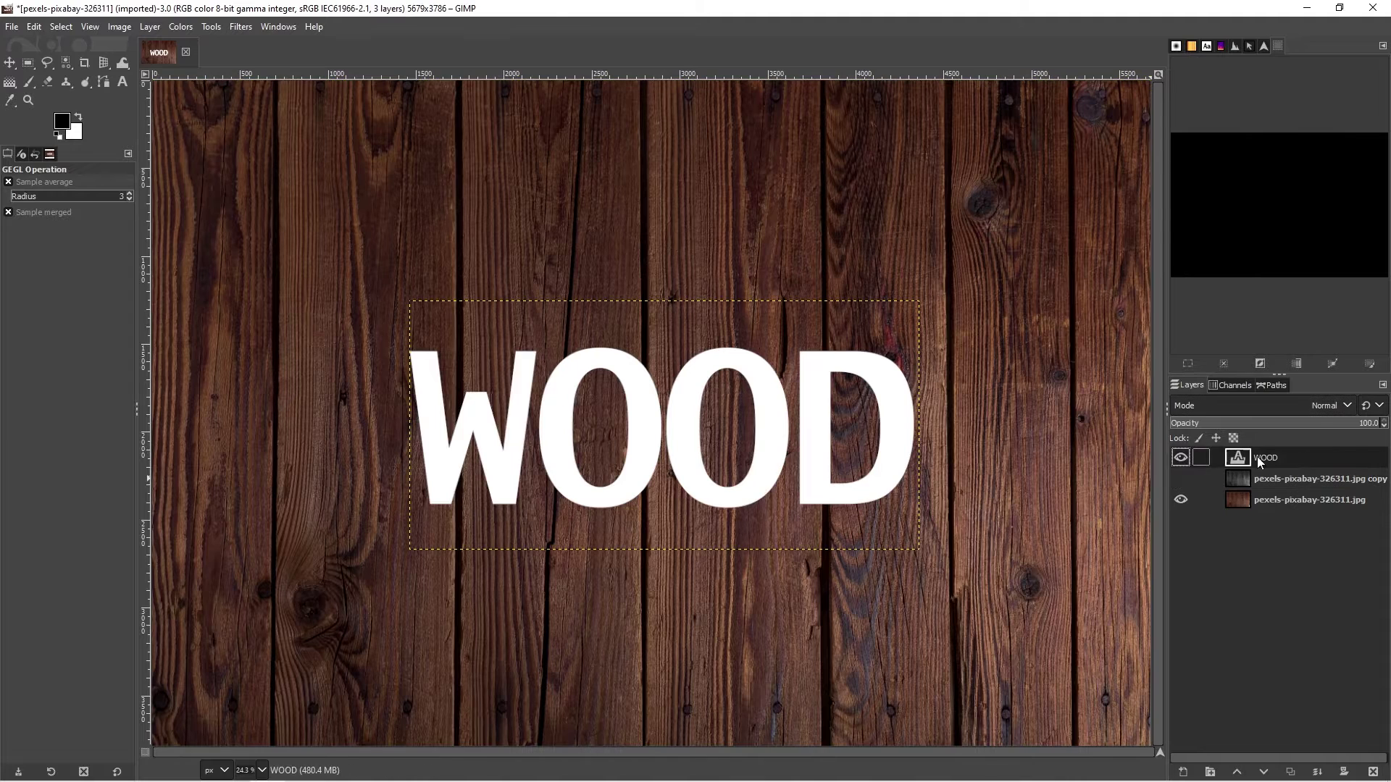
left_click(1344, 406)
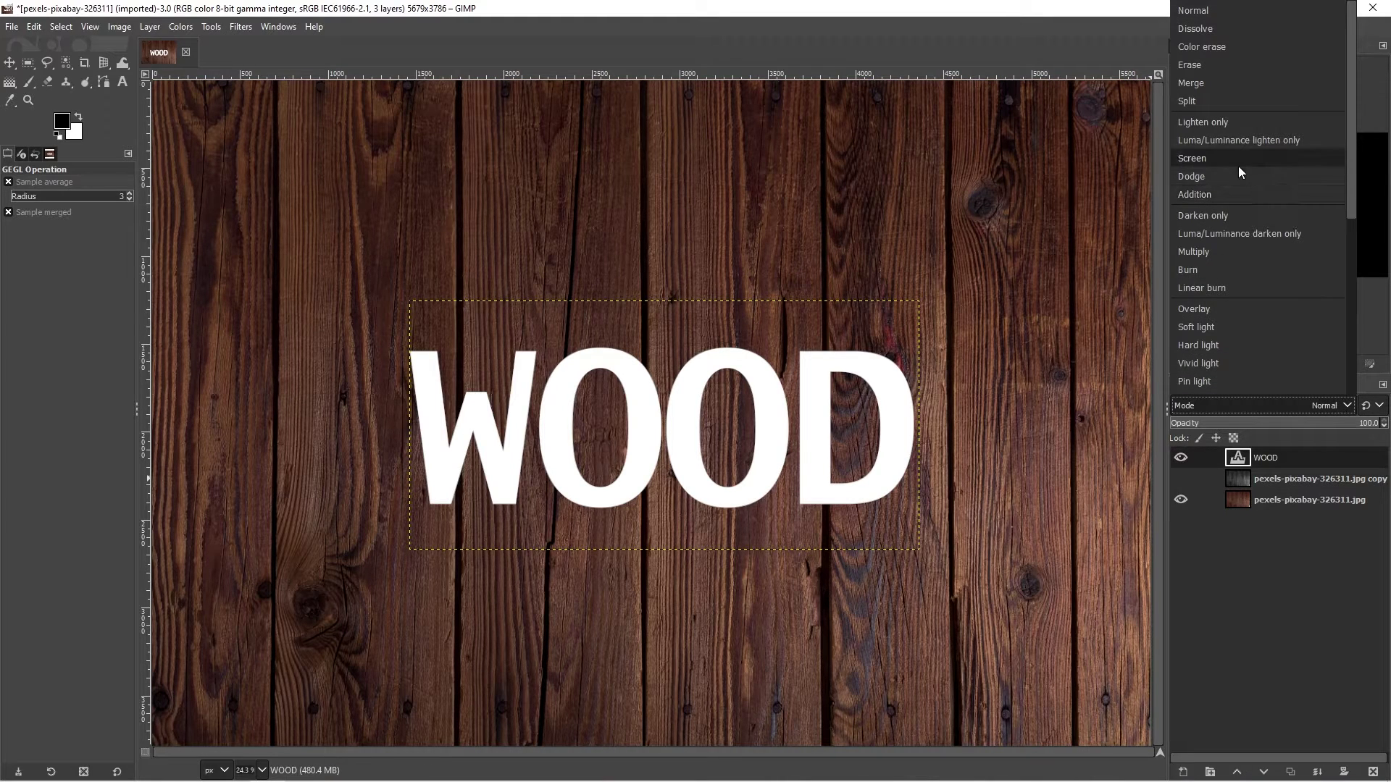
left_click(1203, 313)
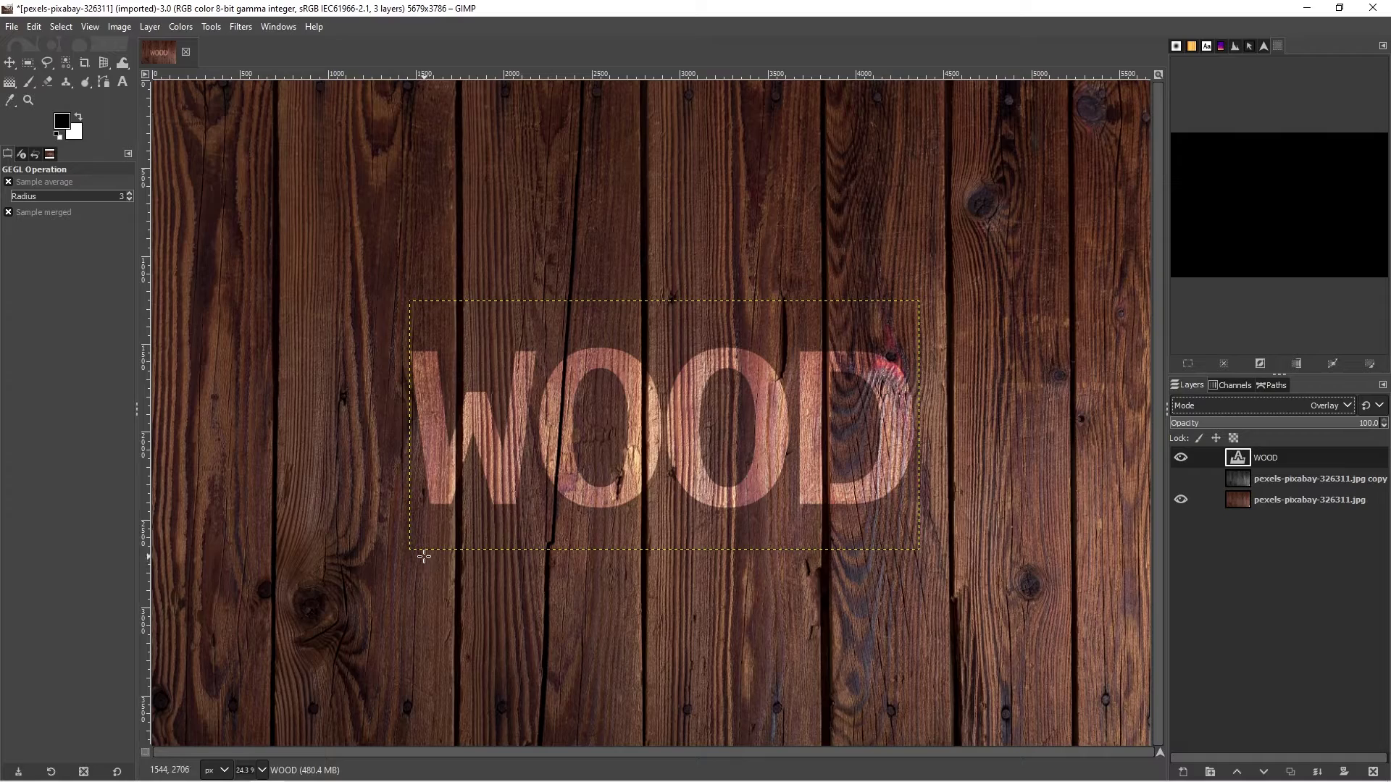
- Zoom to 100% on the lettering and bring up the Filters > Distorts submenu
key("1")
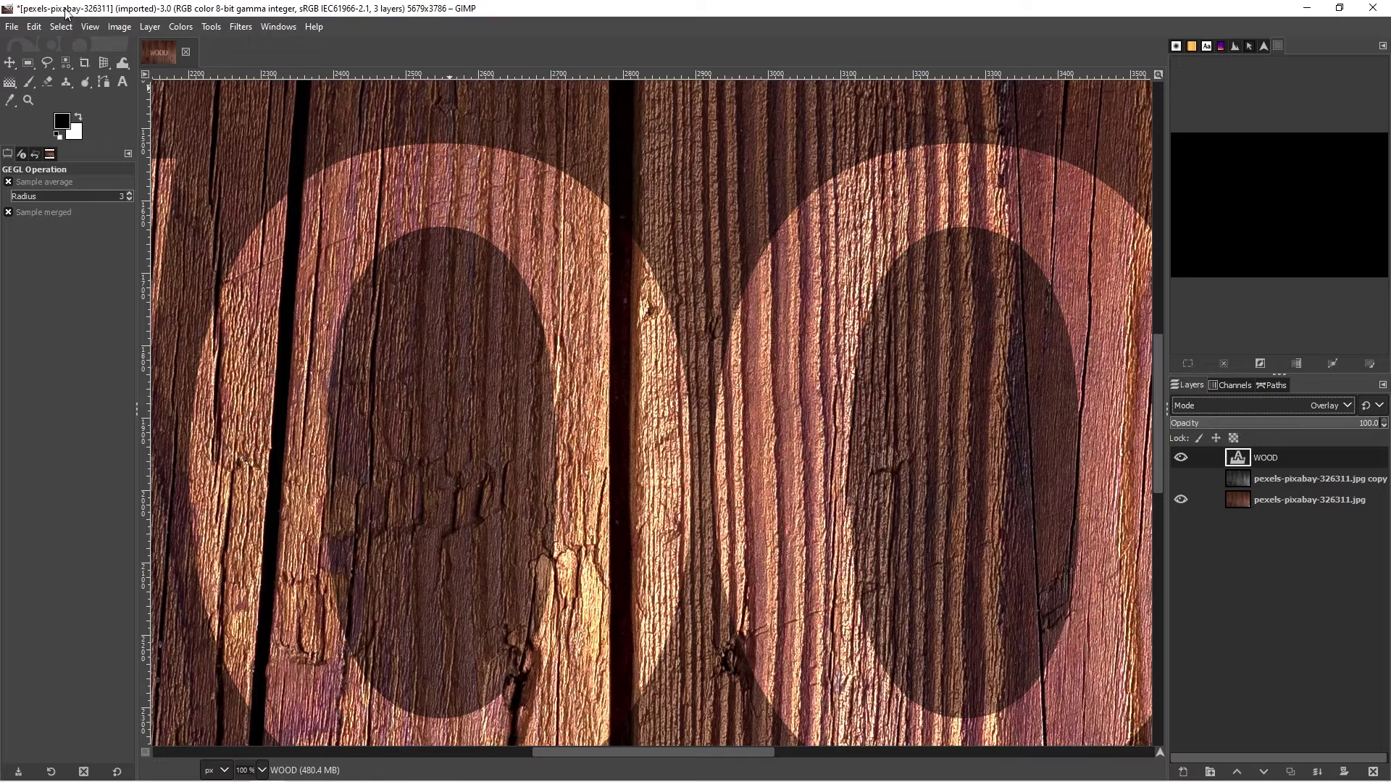
left_click(241, 27)
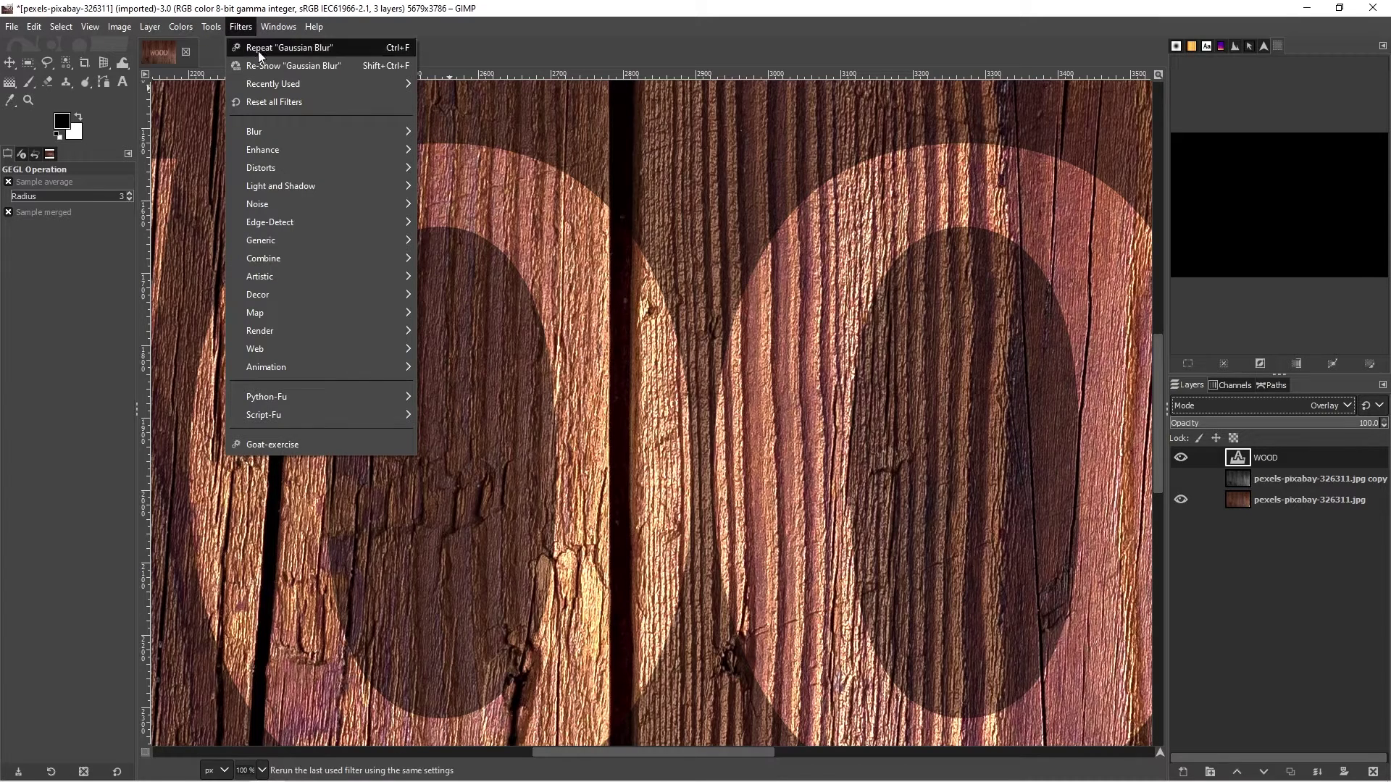
mouse_move(349, 311)
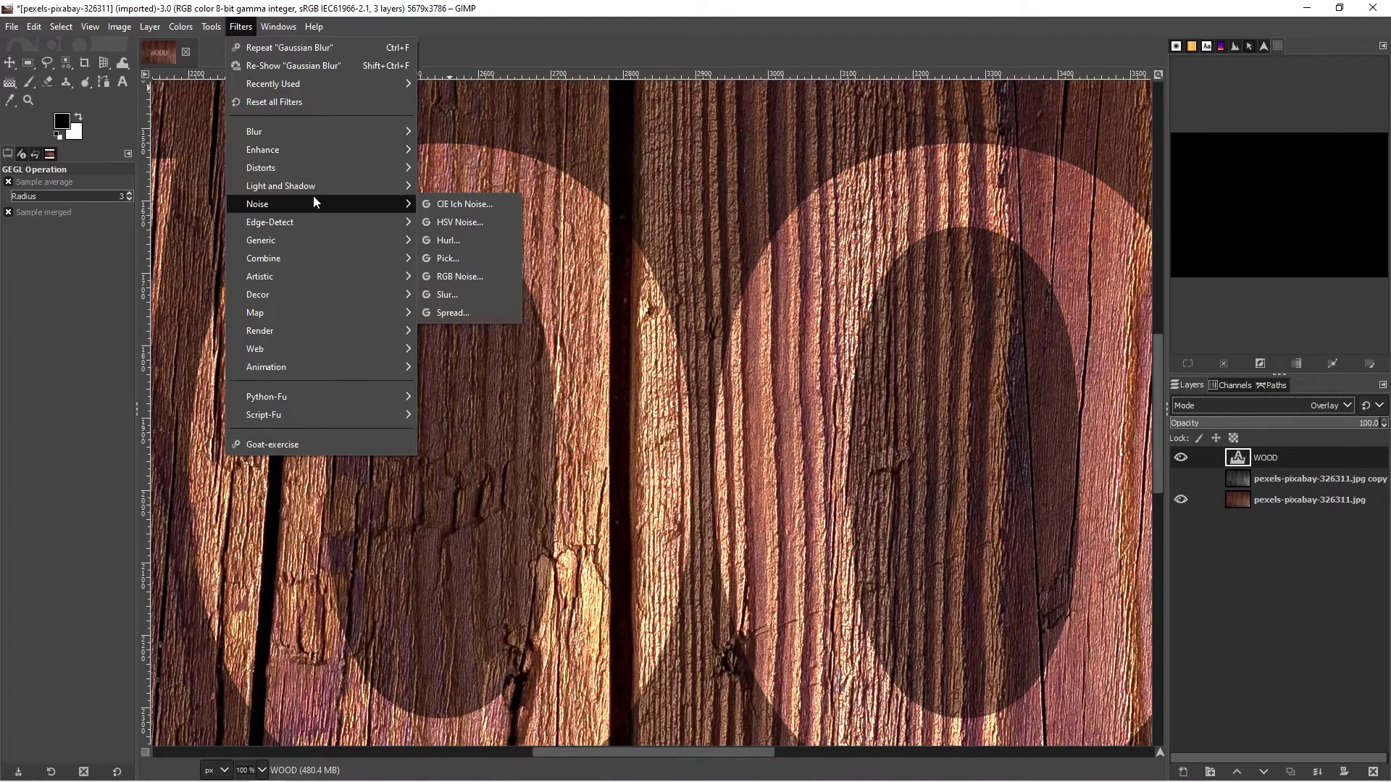
- Emboss the WOOD layer with an adjusted light angle, raised elevation and depth 69
mouse_move(308, 174)
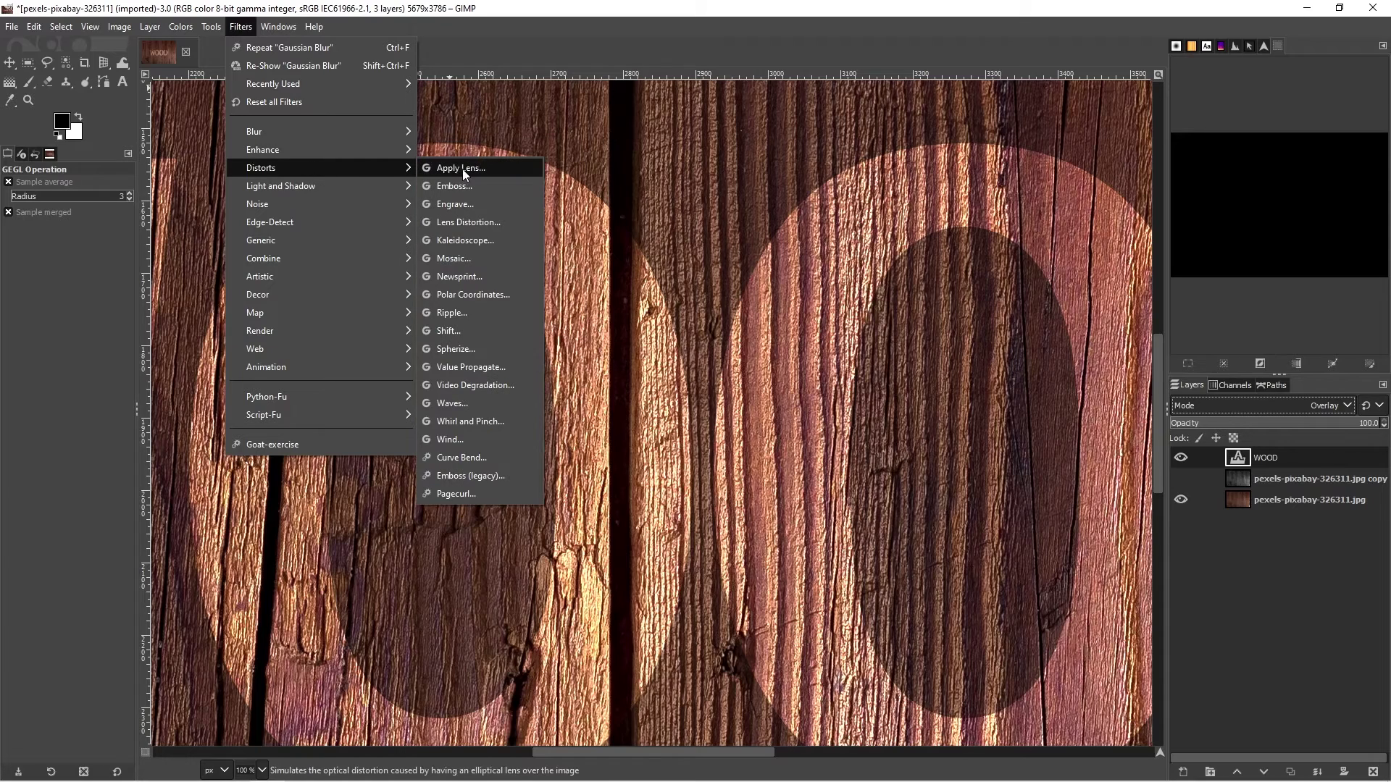
left_click(497, 188)
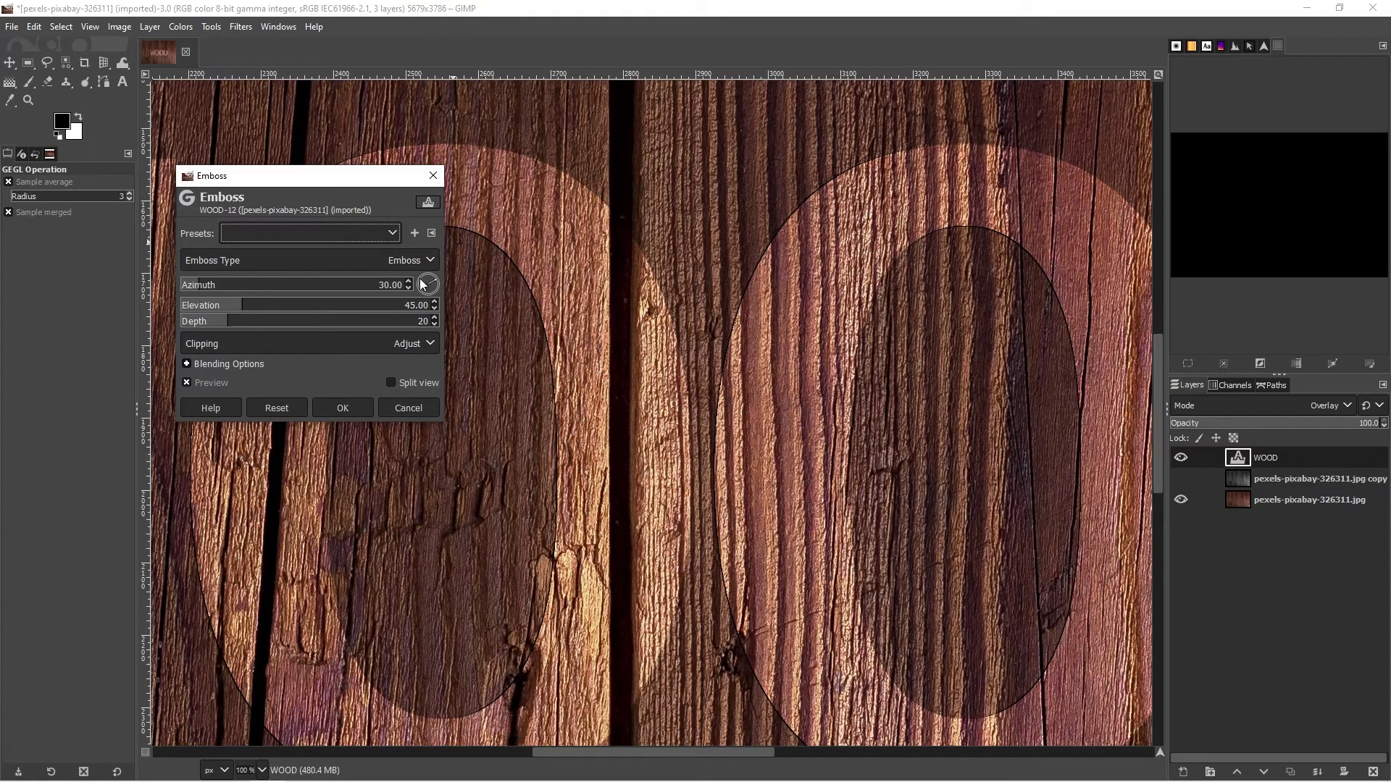
left_click(430, 280)
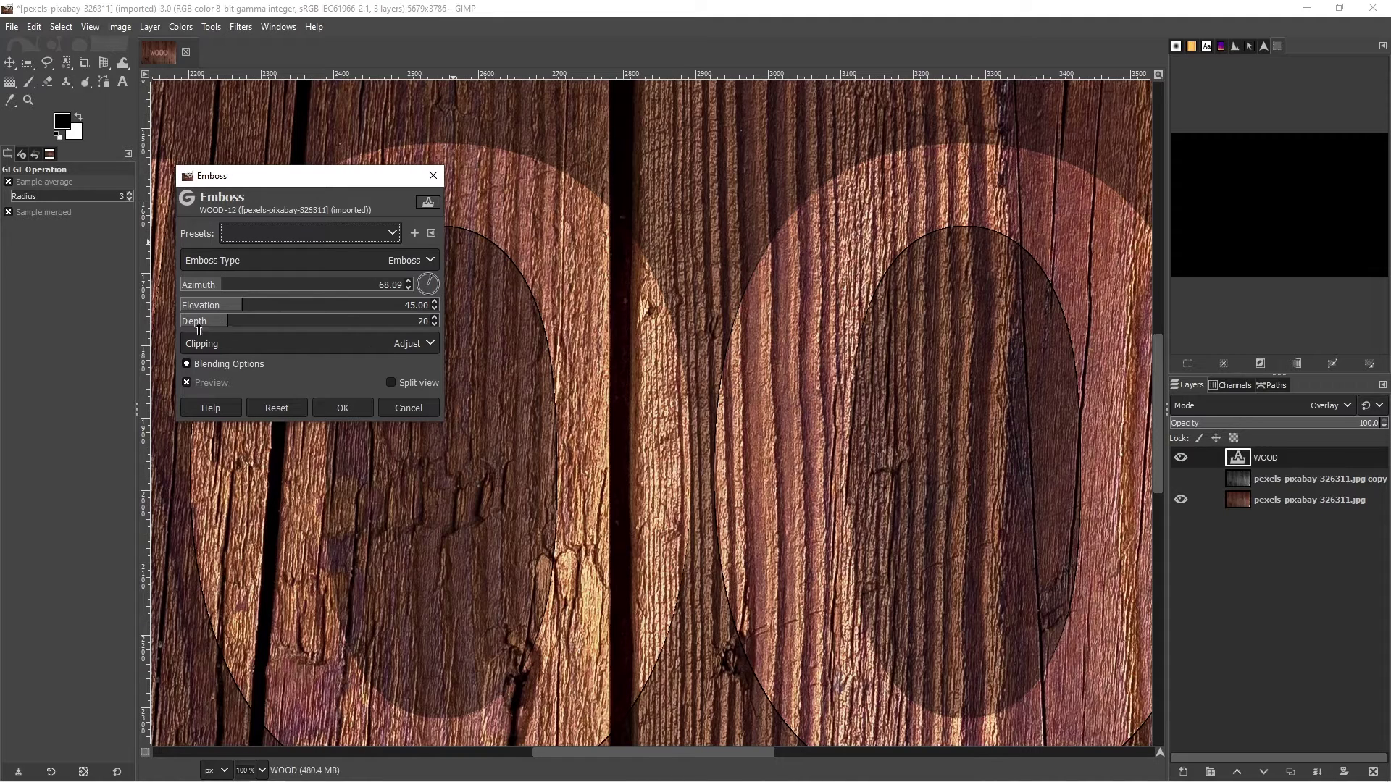
left_click_drag(230, 325, 352, 329)
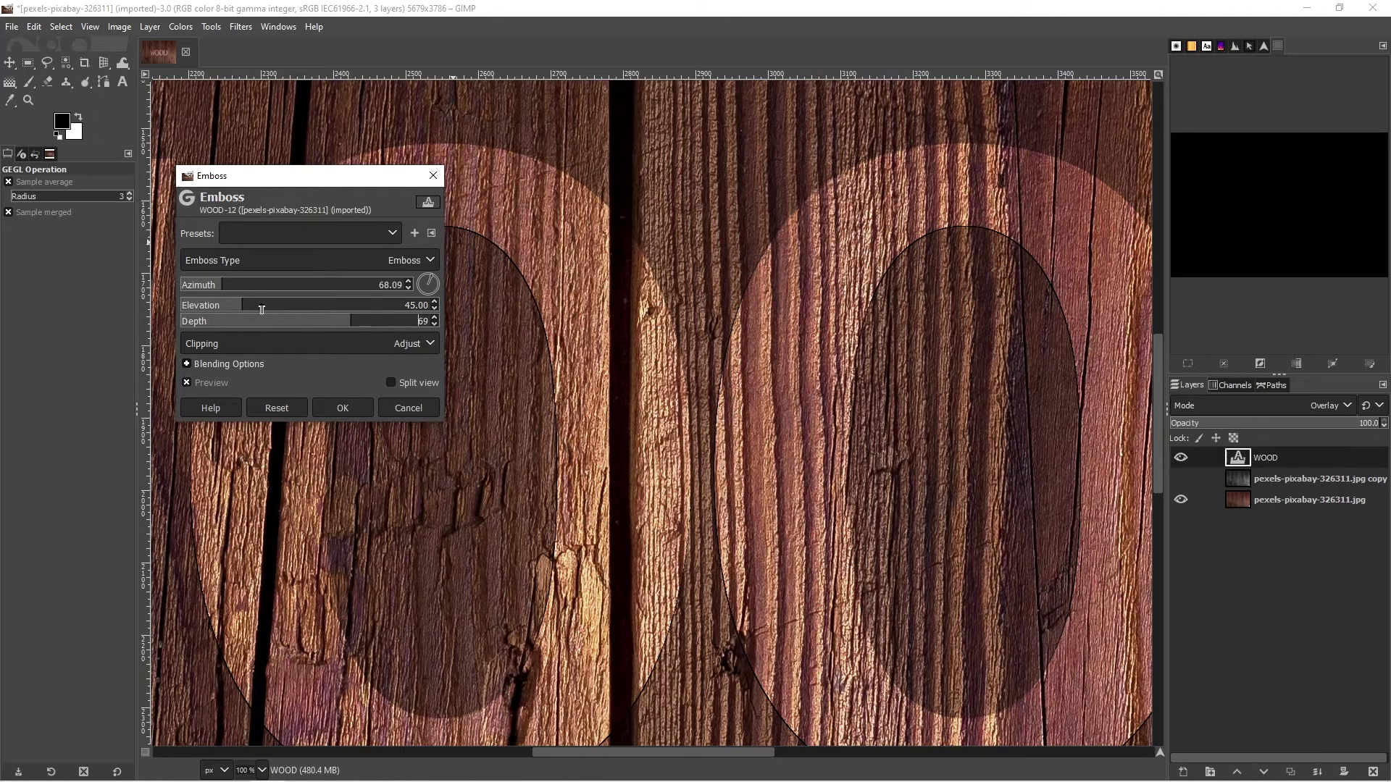
left_click_drag(432, 279, 393, 255)
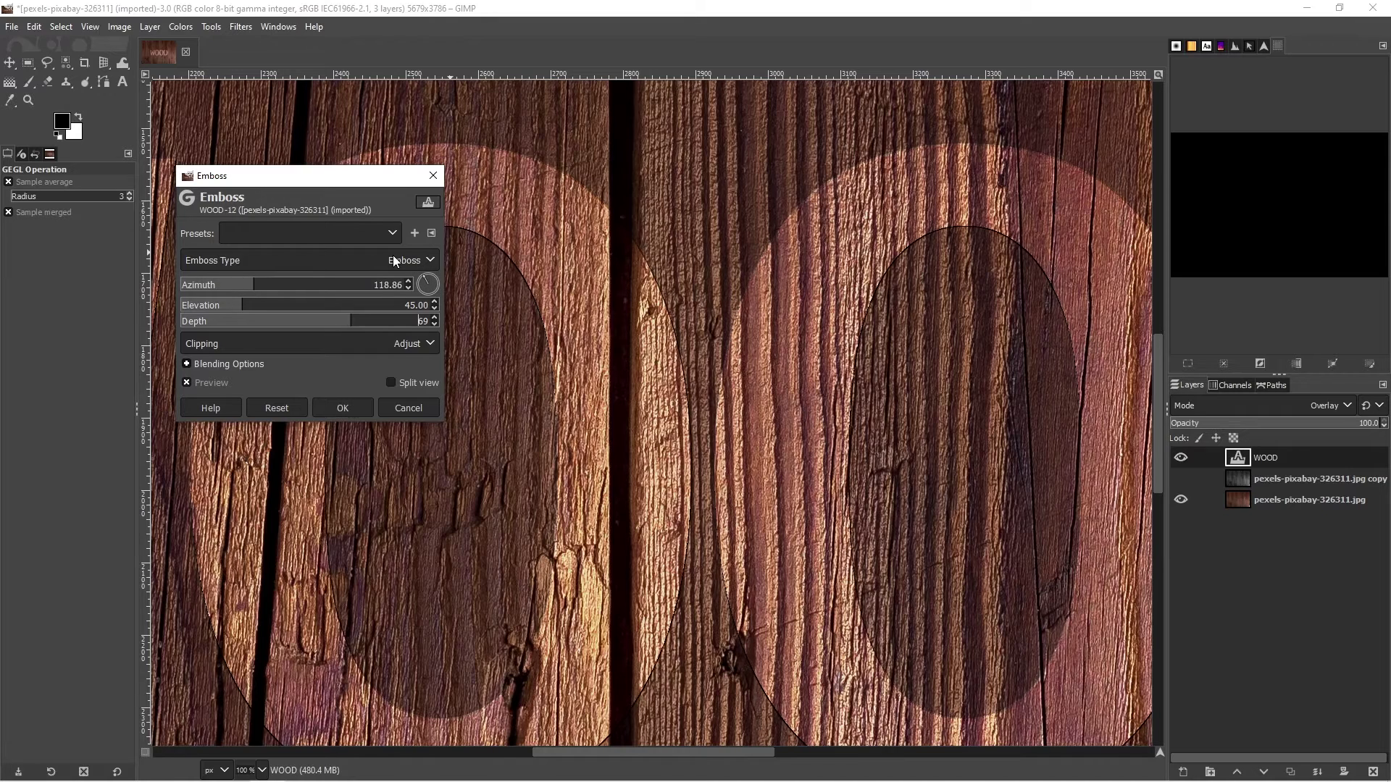
left_click_drag(247, 305, 388, 313)
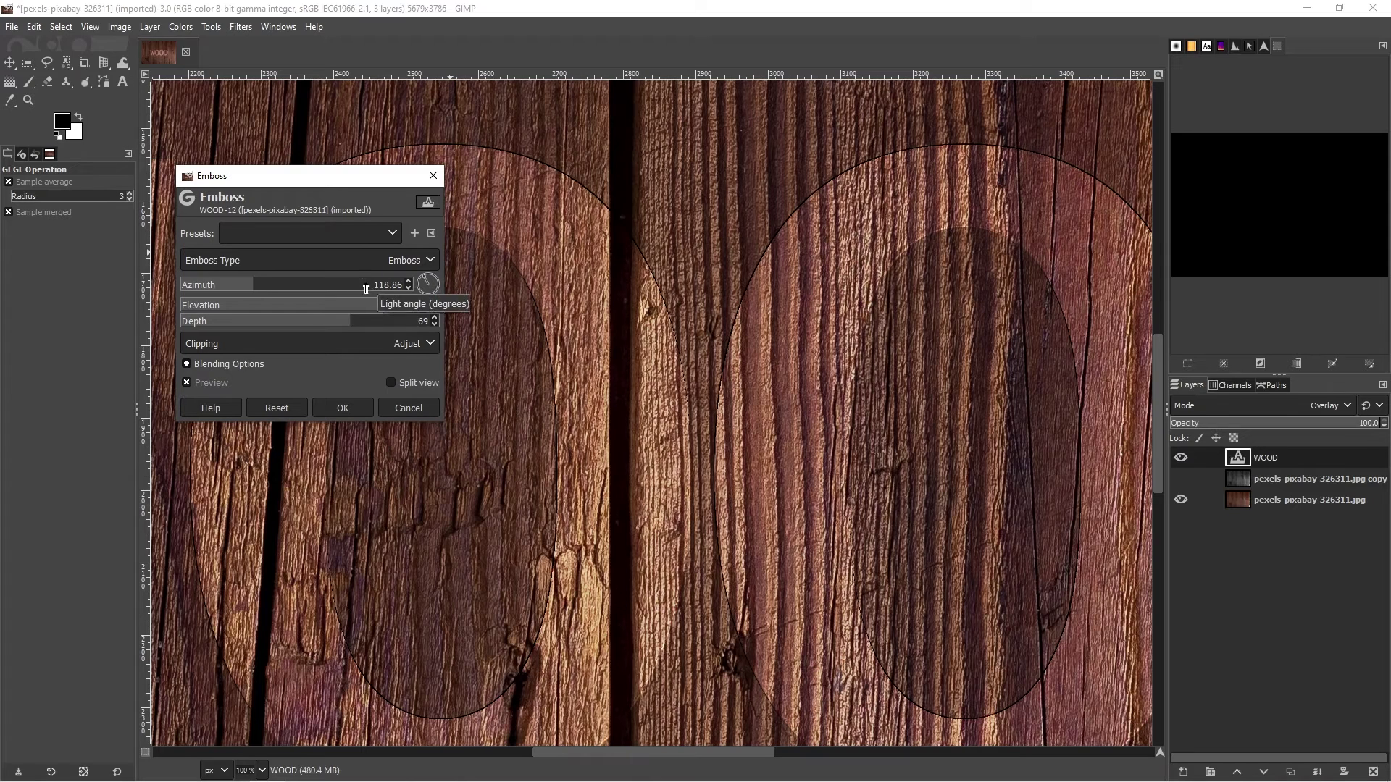
left_click(336, 408)
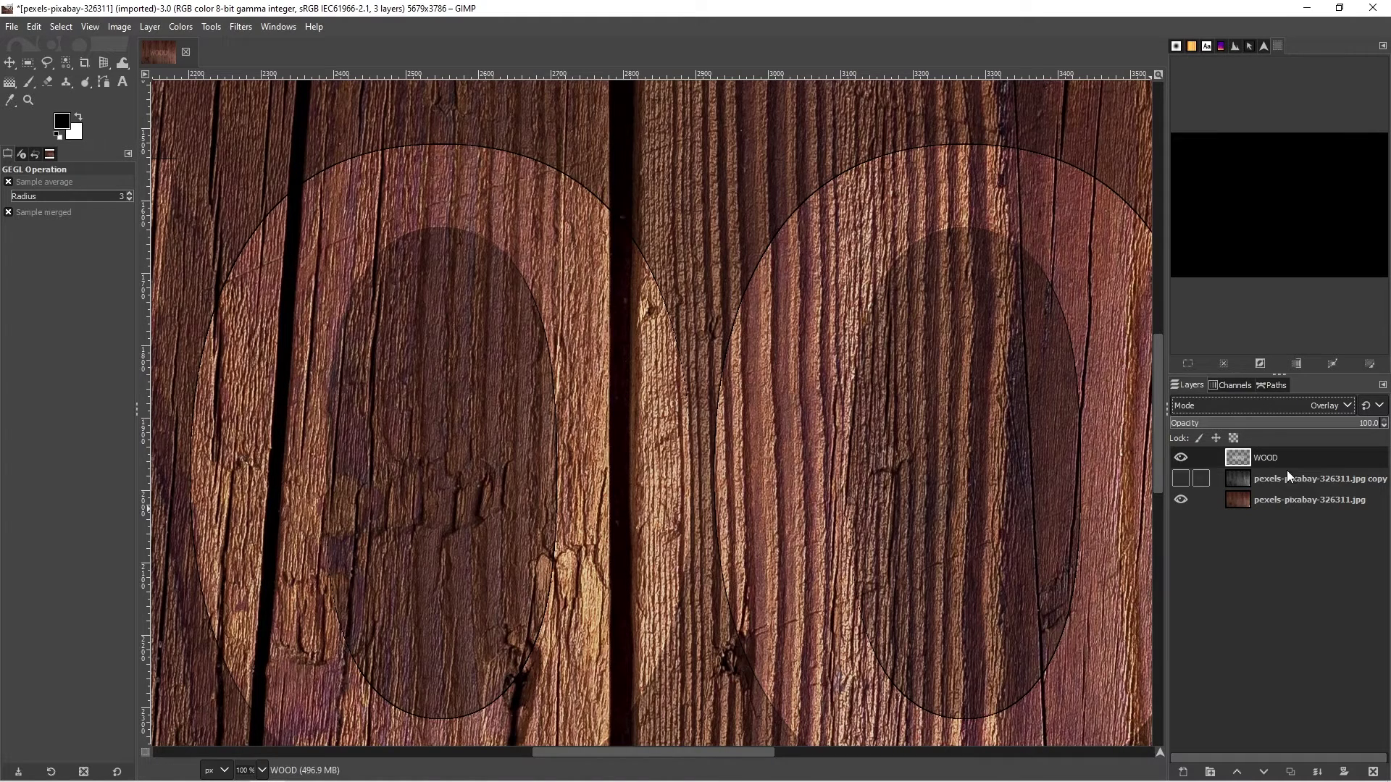
- Start Map > Displace on the WOOD layer and bring up its Aux Input layer picker
left_click(241, 27)
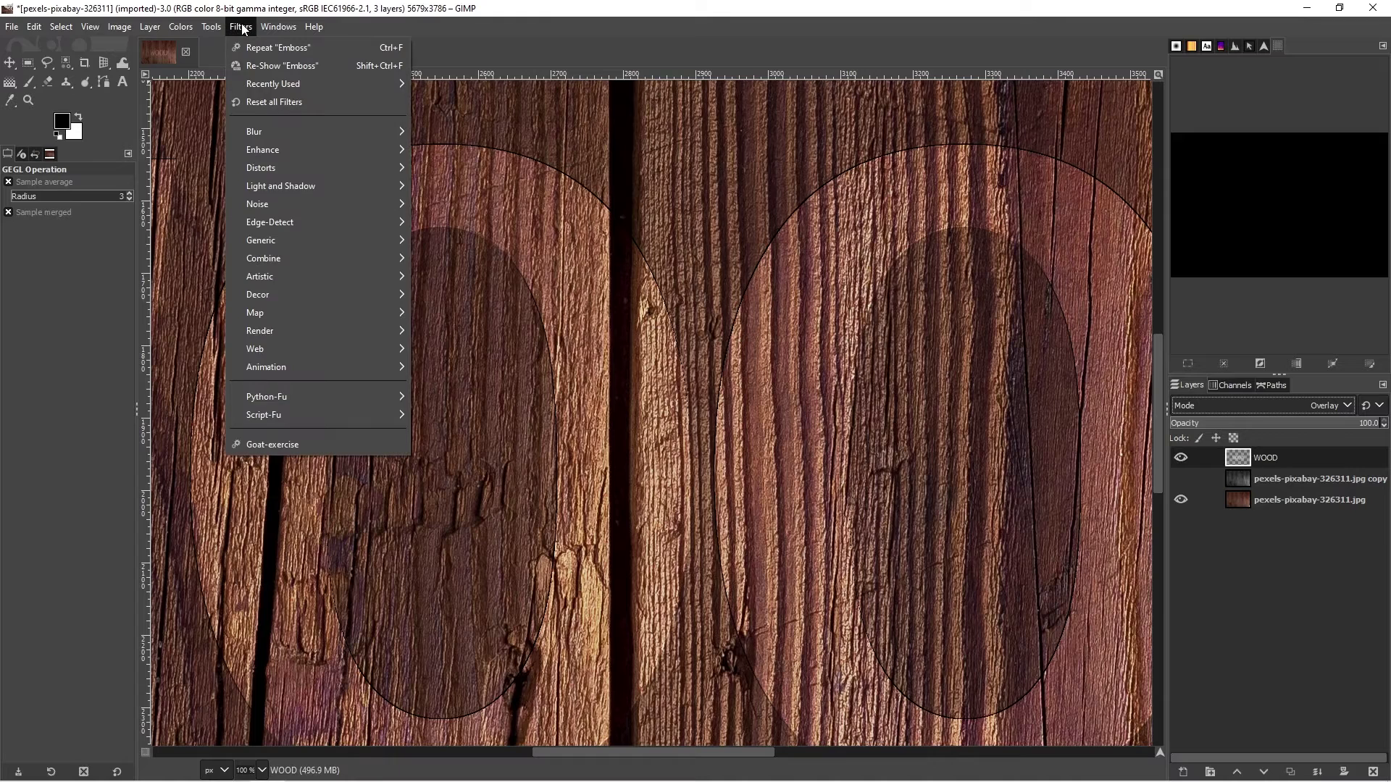
mouse_move(311, 206)
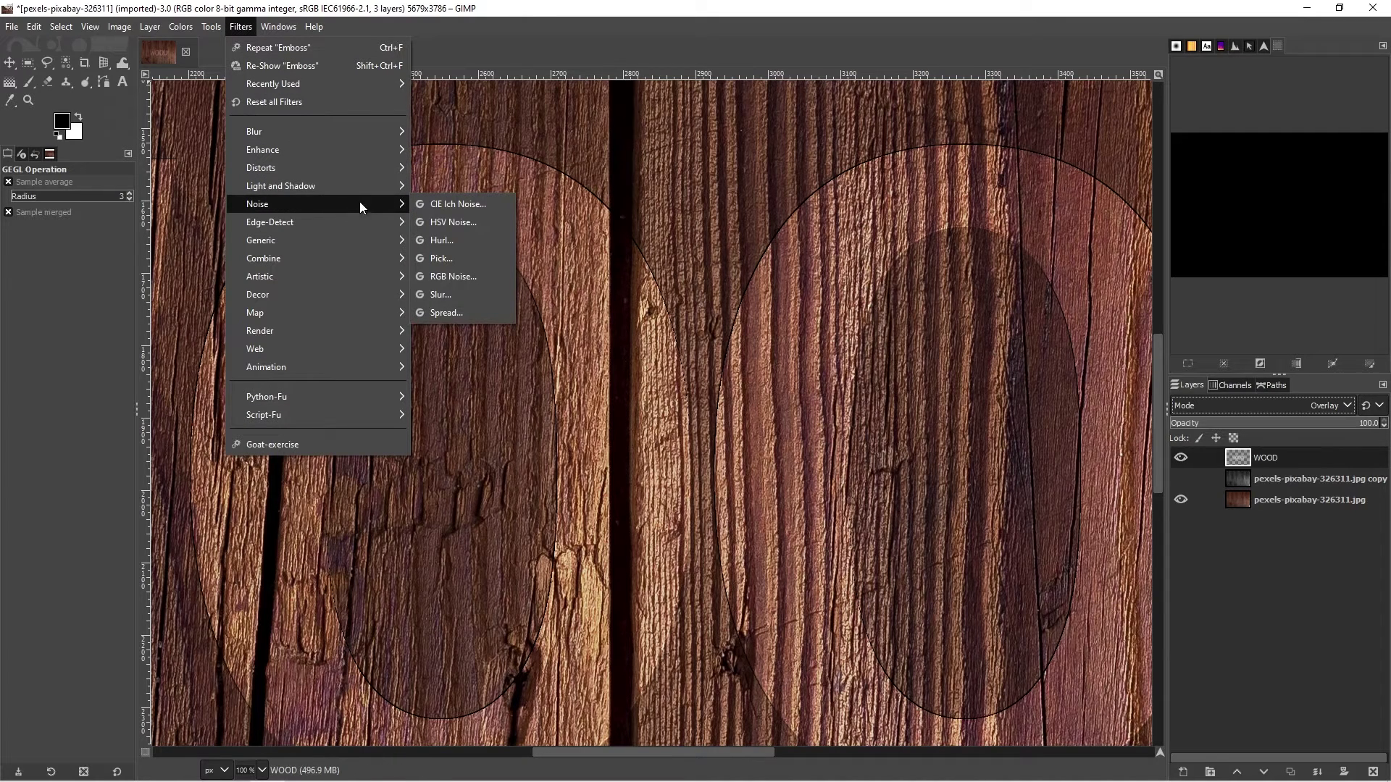
mouse_move(344, 309)
left_click(453, 331)
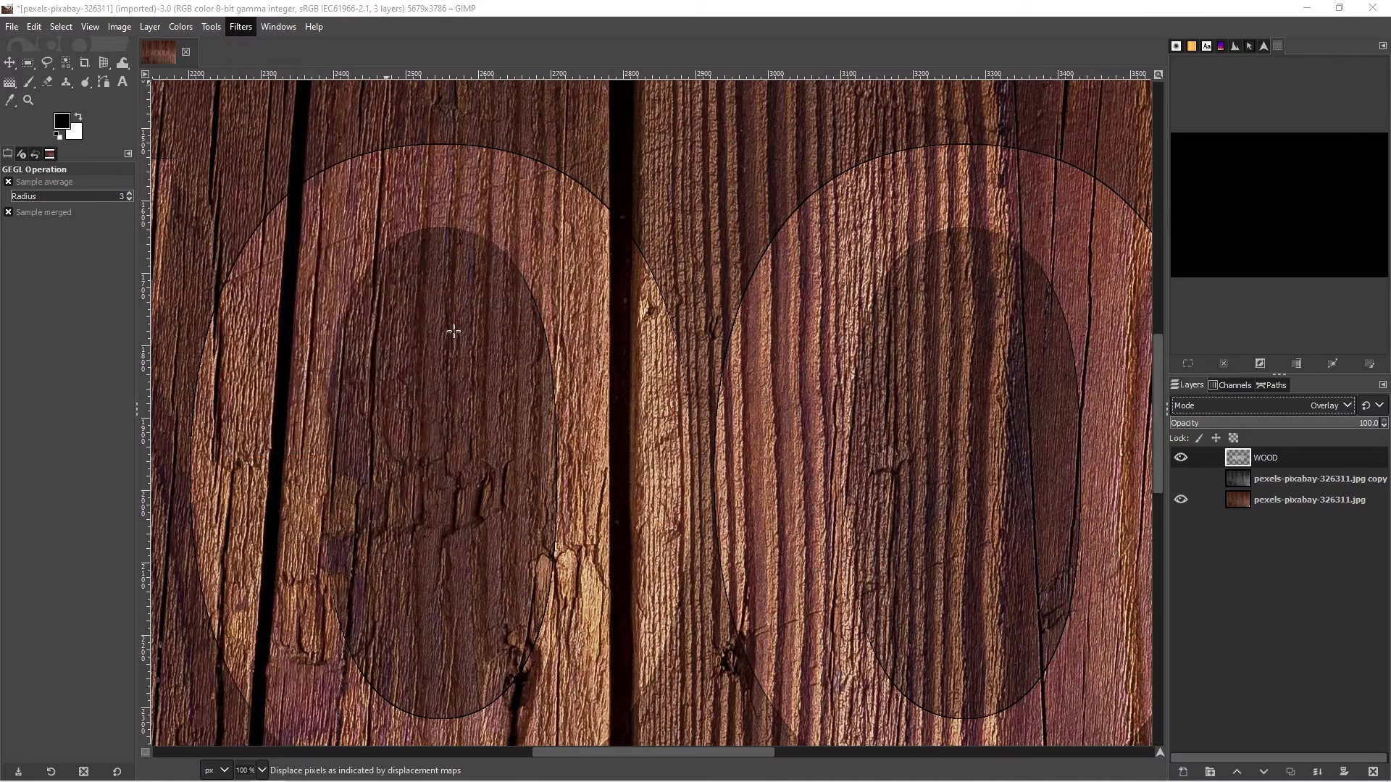
left_click(279, 266)
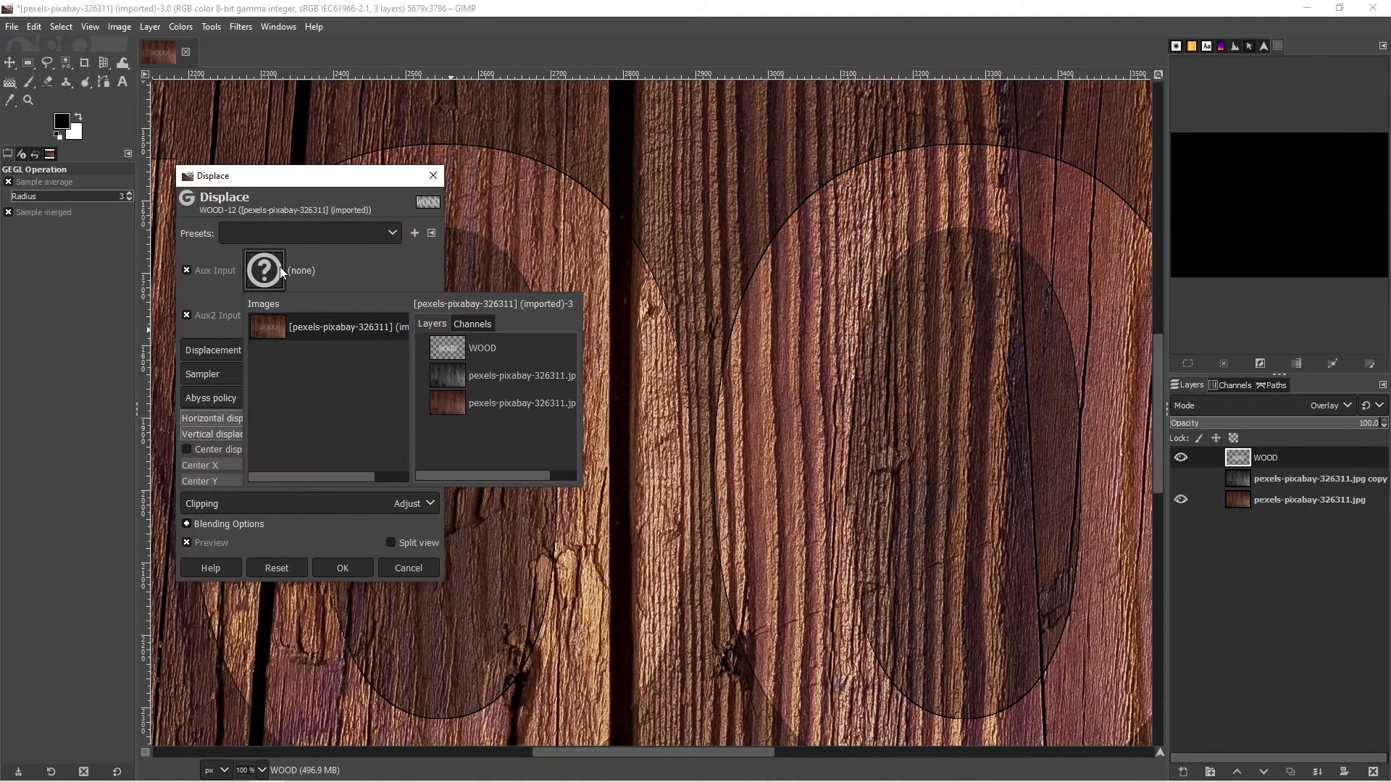
- Use the pexels plank copy as the displacement map and try a strength of 48.39
left_click(493, 374)
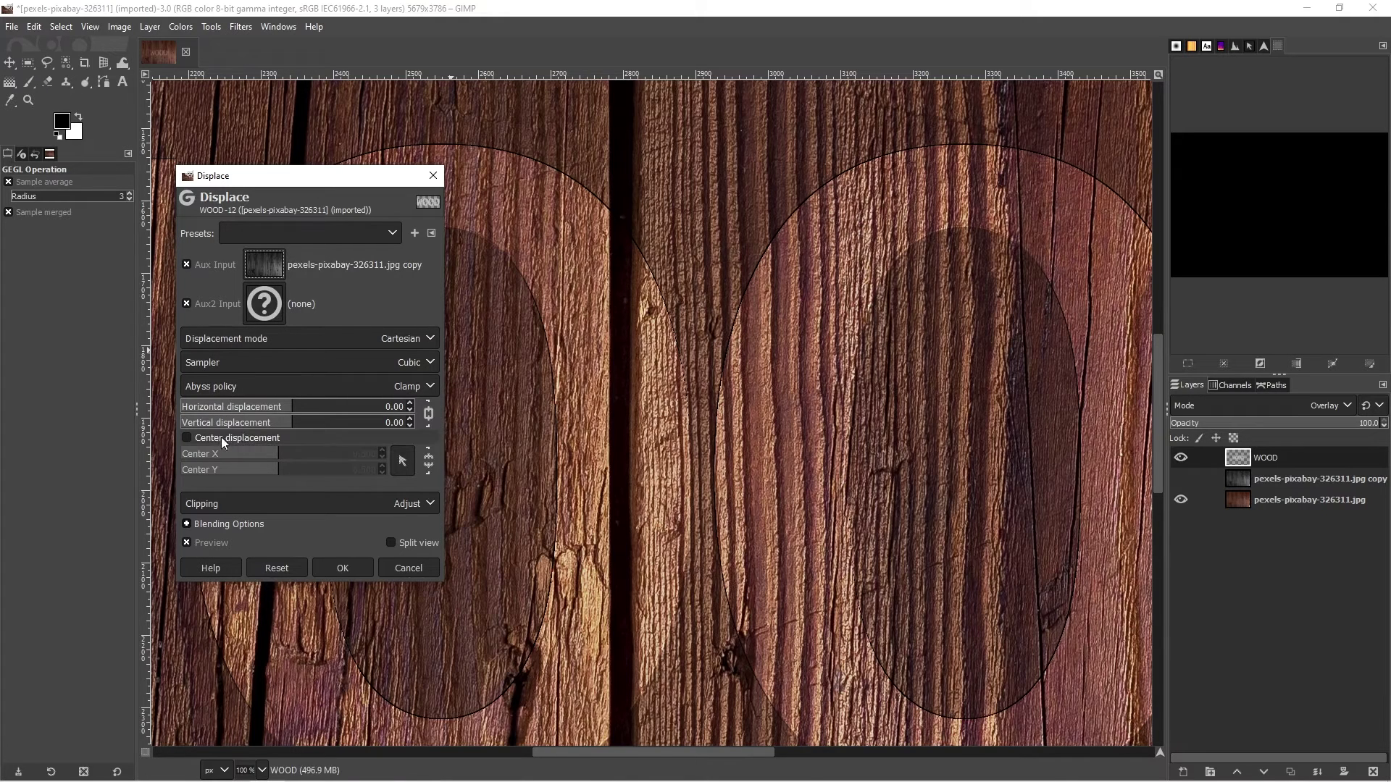
left_click(297, 407)
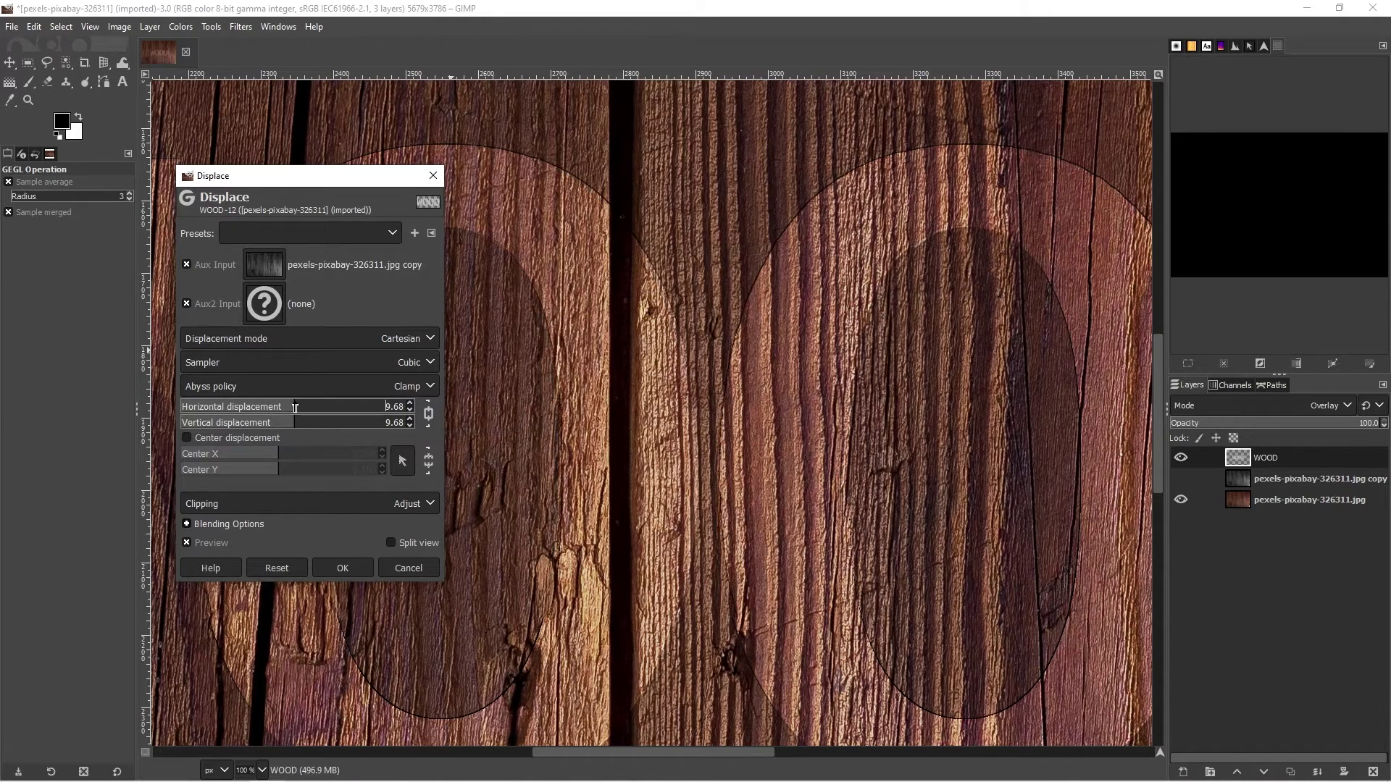
left_click_drag(299, 407, 304, 407)
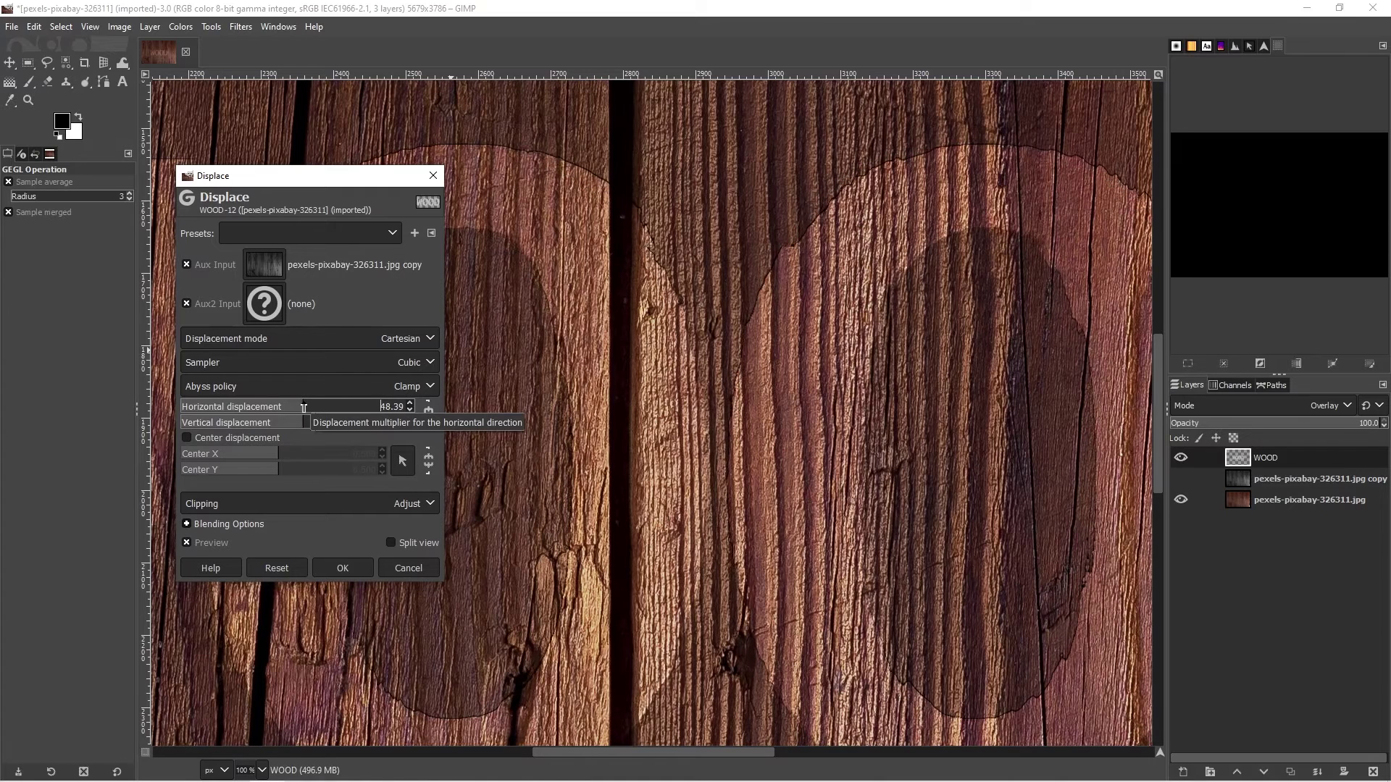
left_click(305, 424)
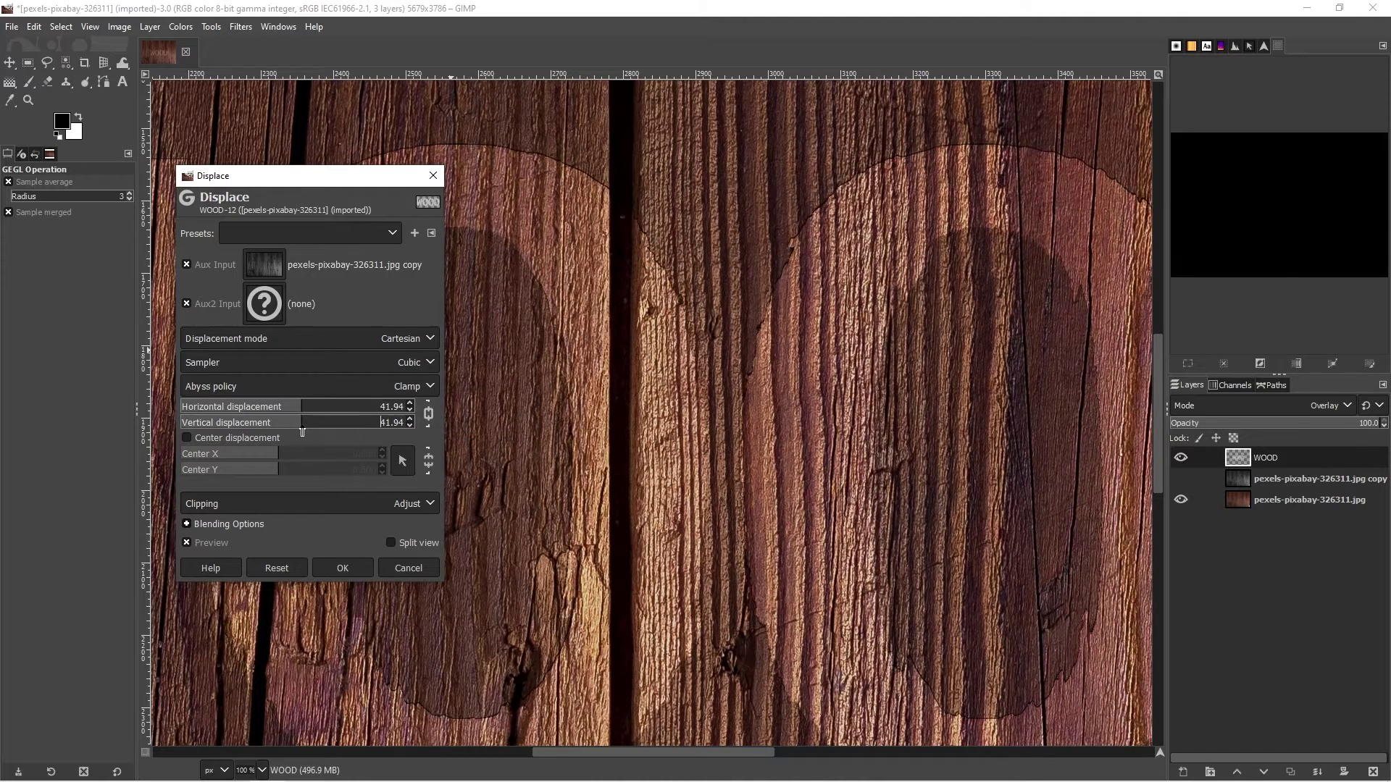
left_click(303, 428)
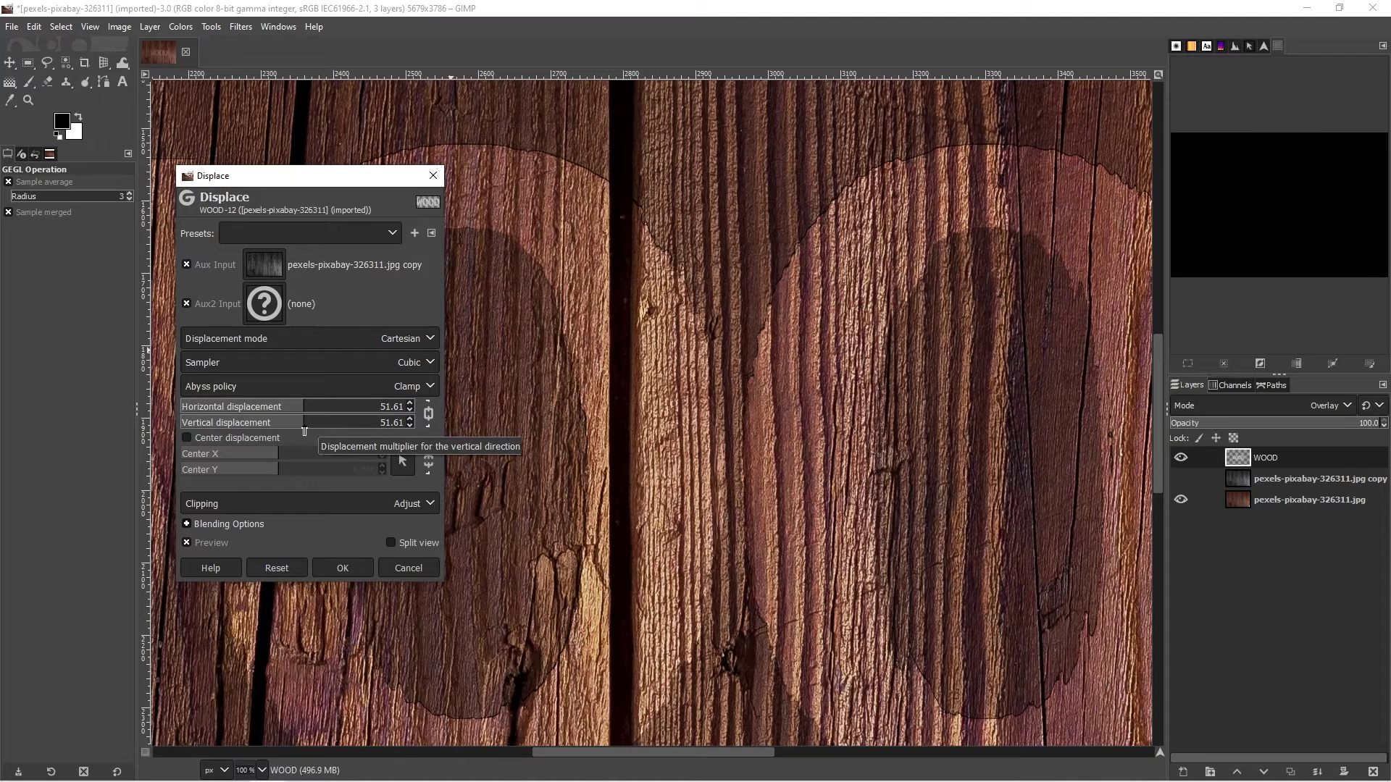
left_click(304, 430)
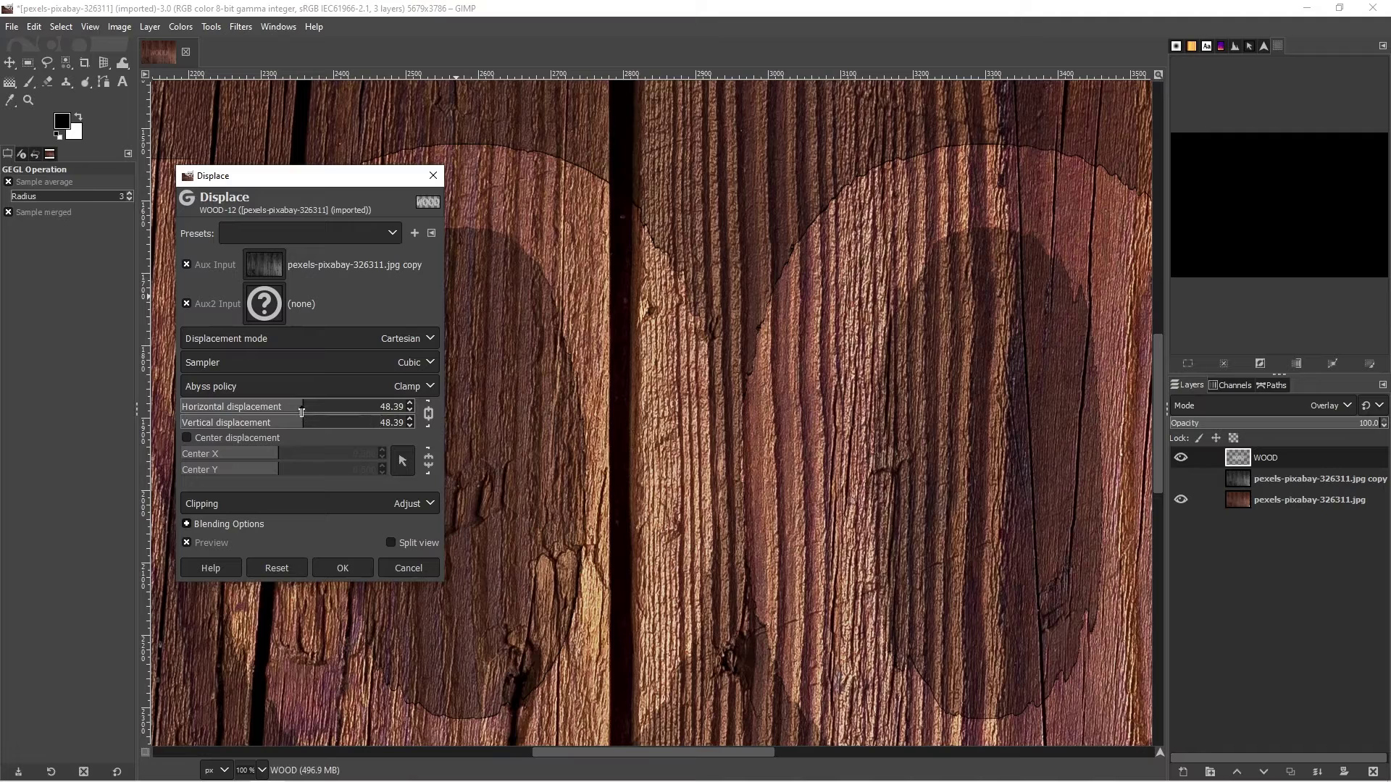
- Enable centred displacement, lower the strength to 12.90, disable Aux2 Input and apply
left_click(245, 437)
left_click_drag(280, 457, 264, 455)
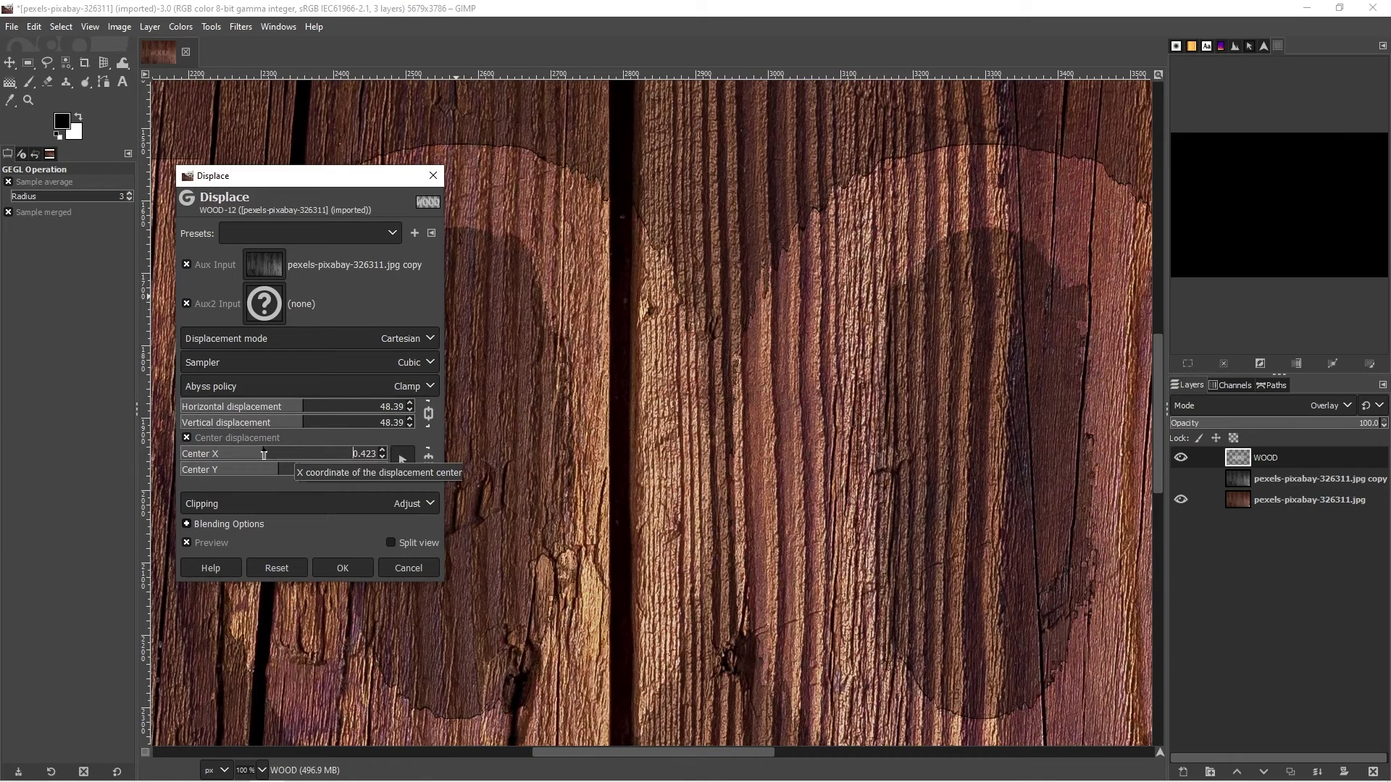
left_click(298, 415)
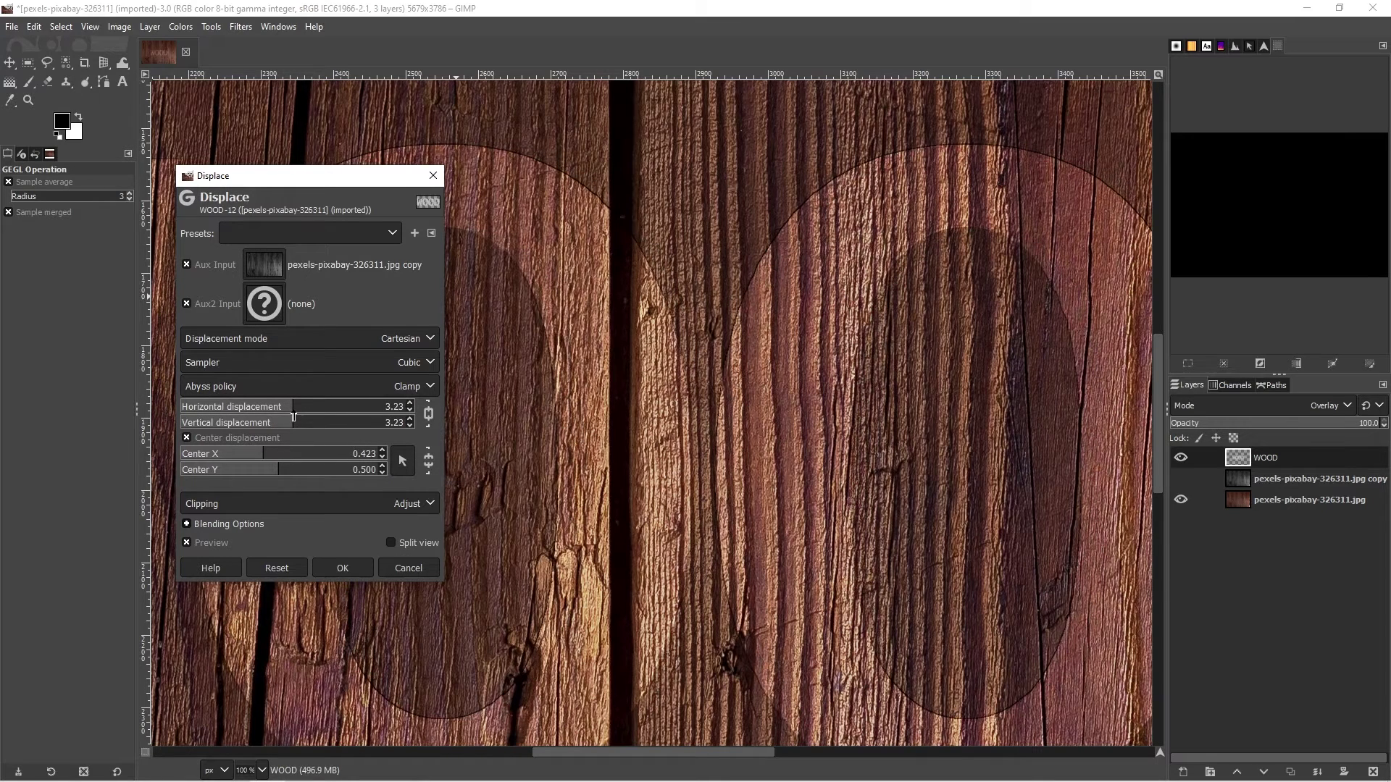
left_click_drag(298, 415, 295, 415)
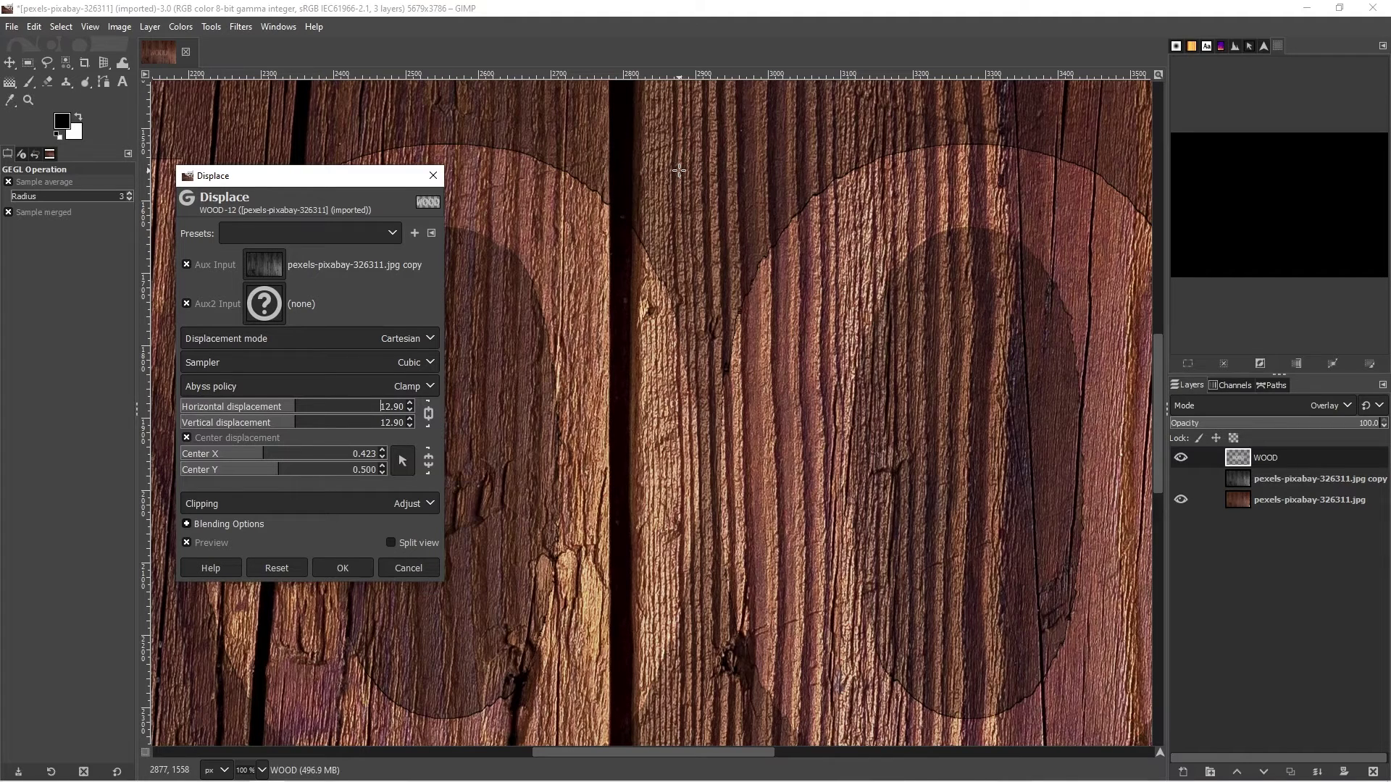
left_click(184, 307)
left_click(343, 568)
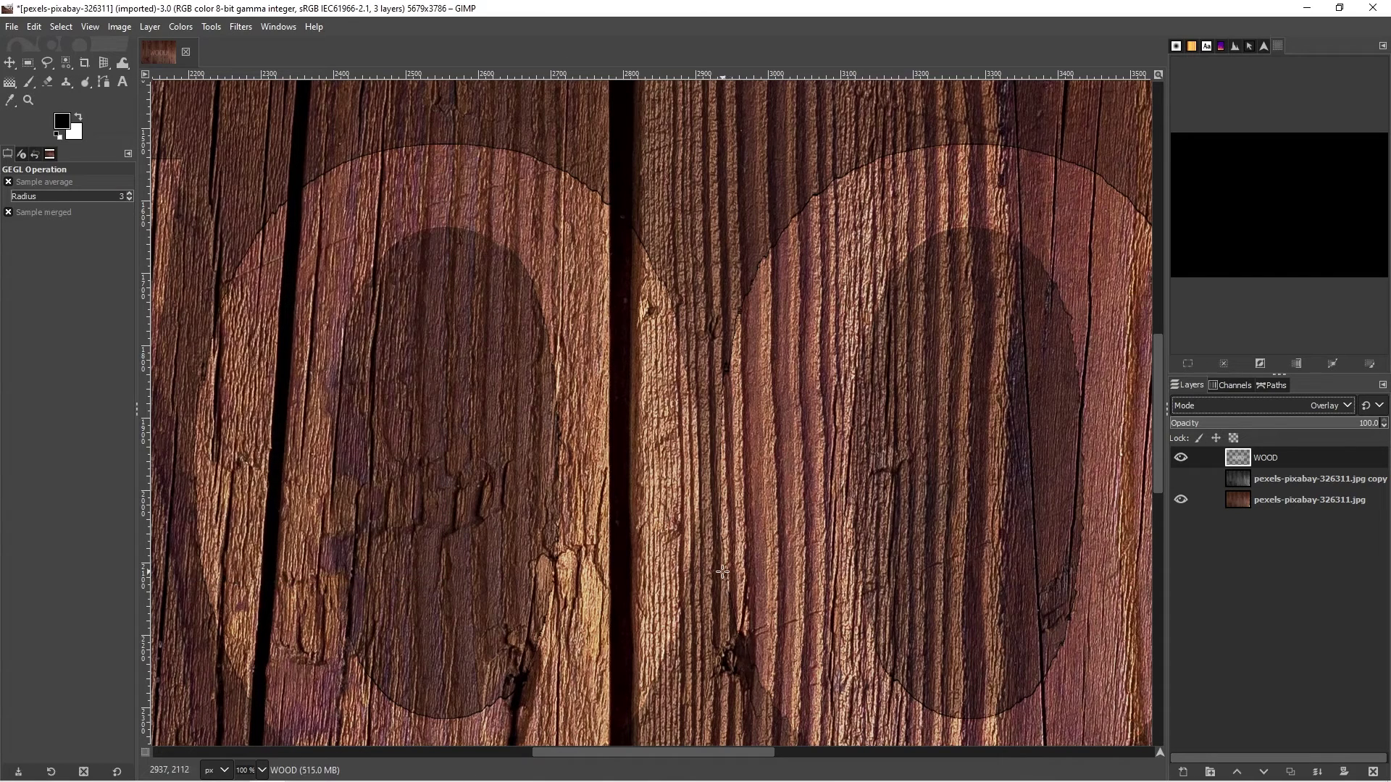
- Fit the whole image in the window and drop the WOOD layer's opacity to 79
key("ctrl+shift+j")
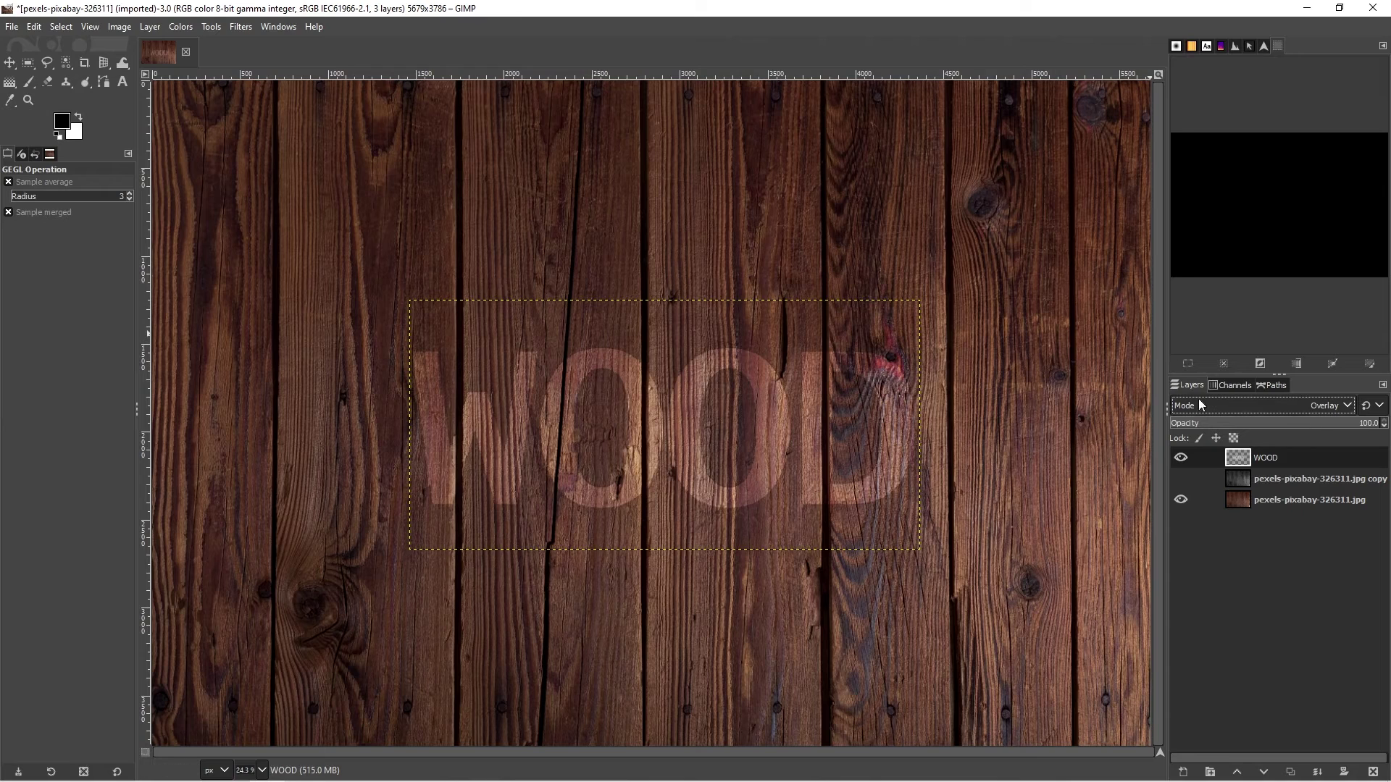
mouse_move(1352, 425)
left_mouse_down()
mouse_move(1289, 431)
mouse_move(1340, 432)
left_mouse_up()
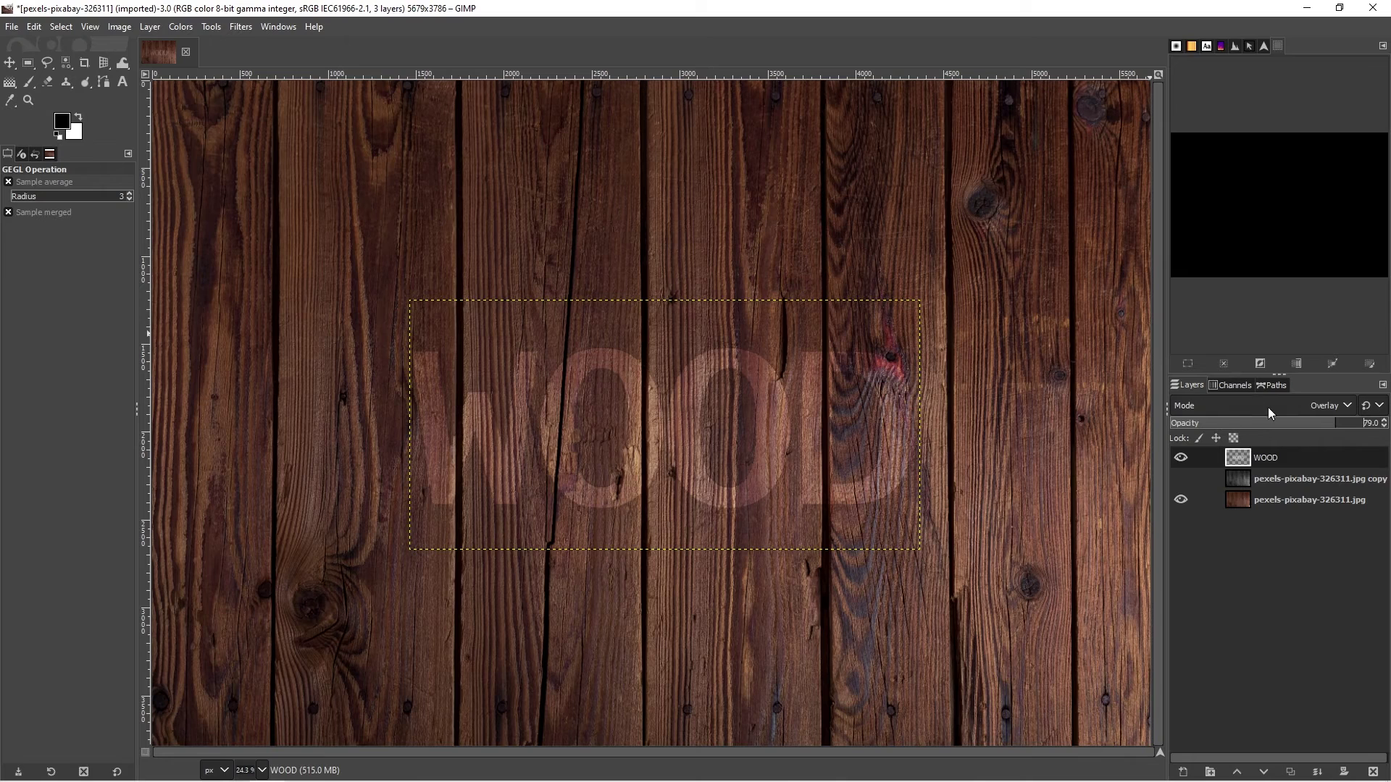
- Try Soft light on the WOOD layer, then settle on Multiply blending
left_click(1352, 407)
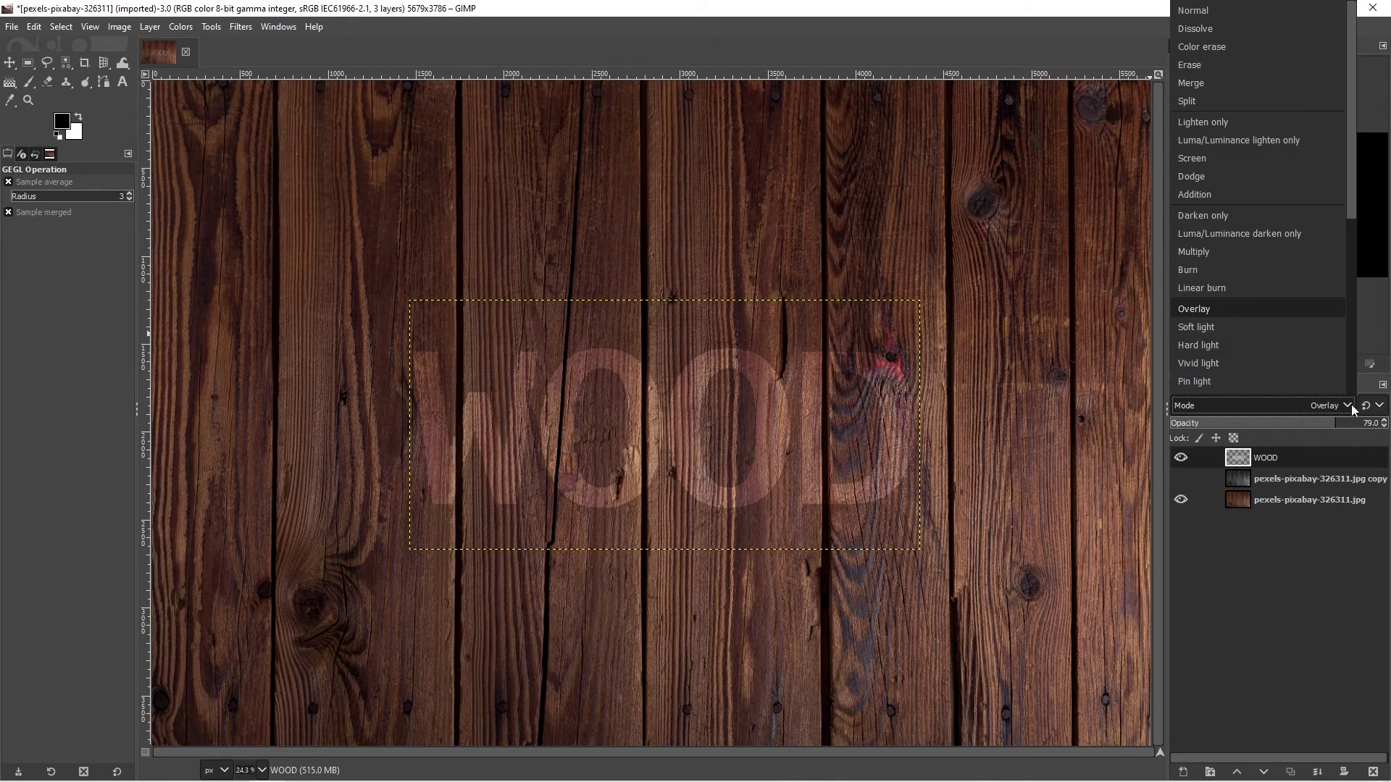
left_click(1227, 326)
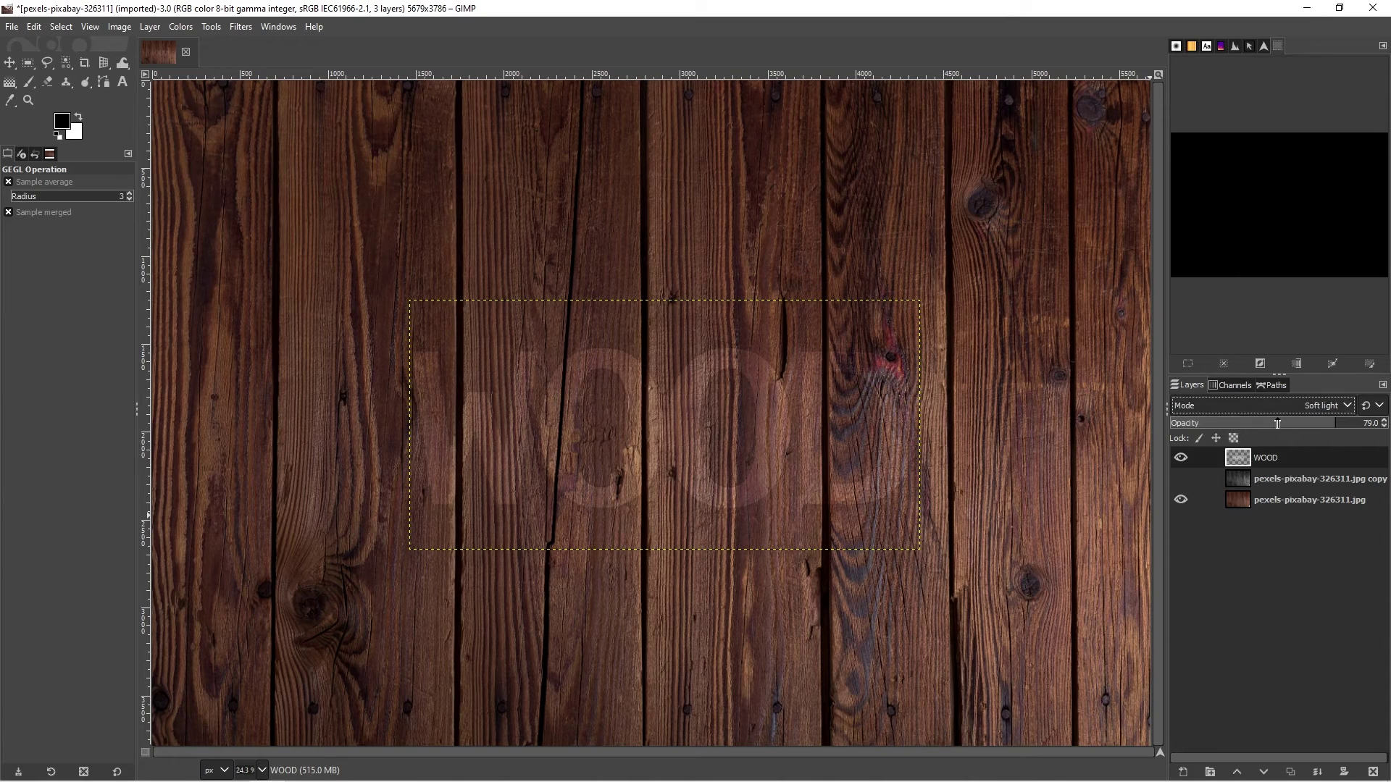
left_click(1330, 406)
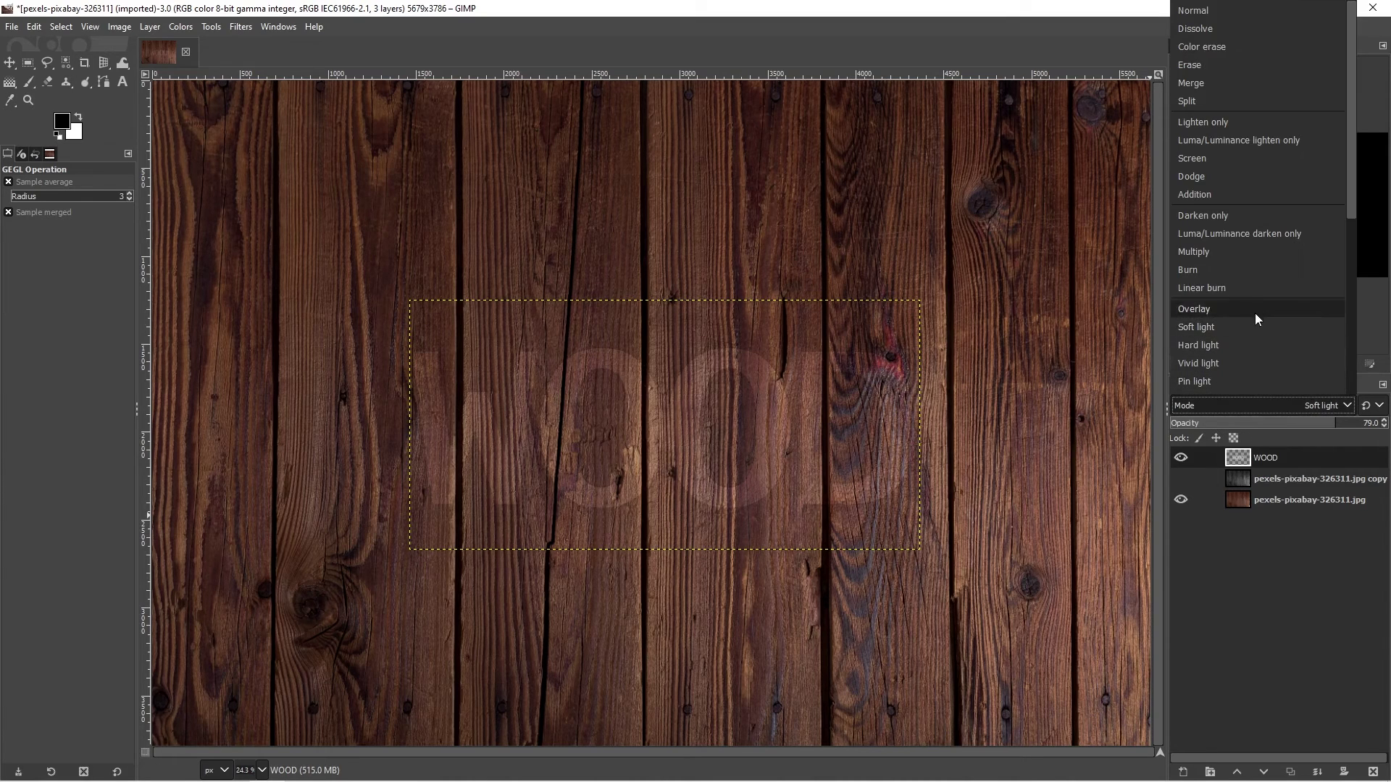
left_click(1219, 250)
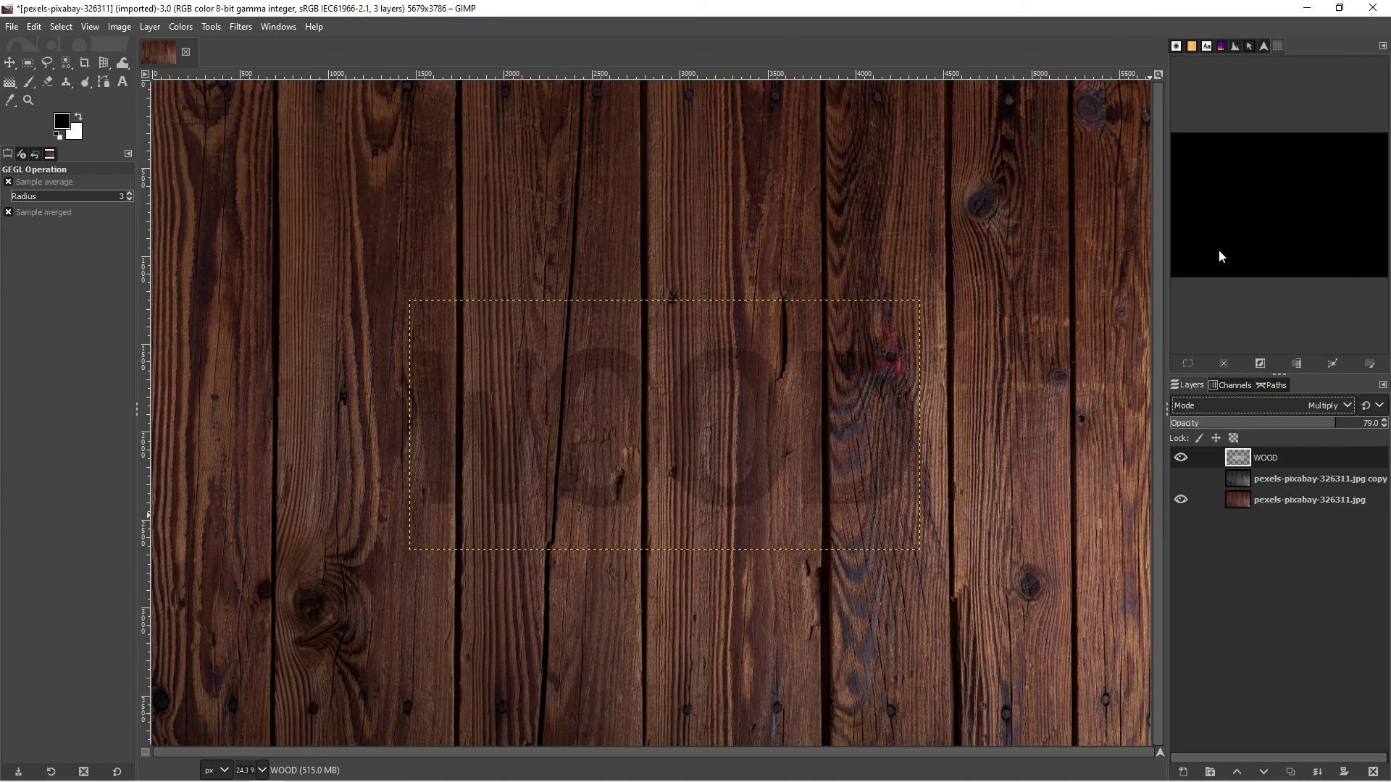